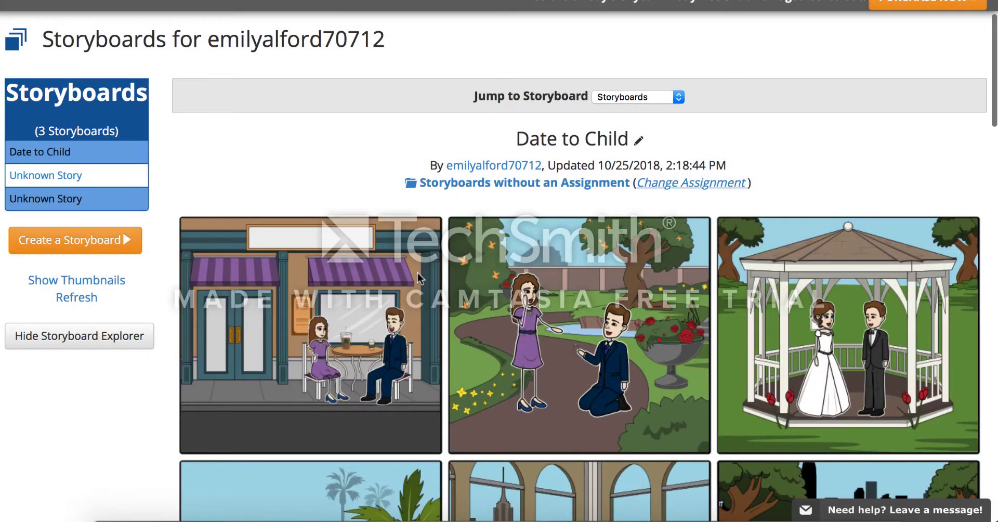
- Browse through the cells of the existing Date to Child storyboard
scroll(417, 273, "down", 3)
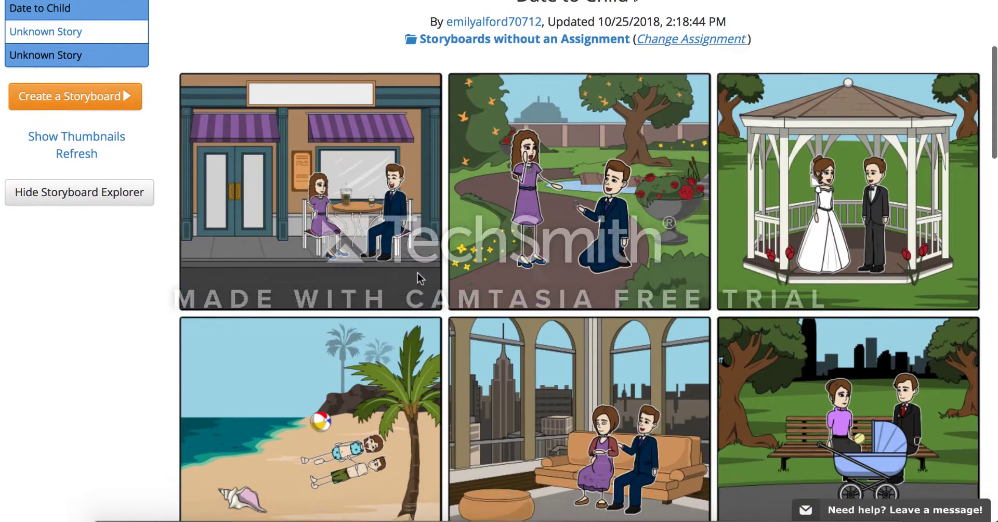
scroll(418, 278, "down", 1)
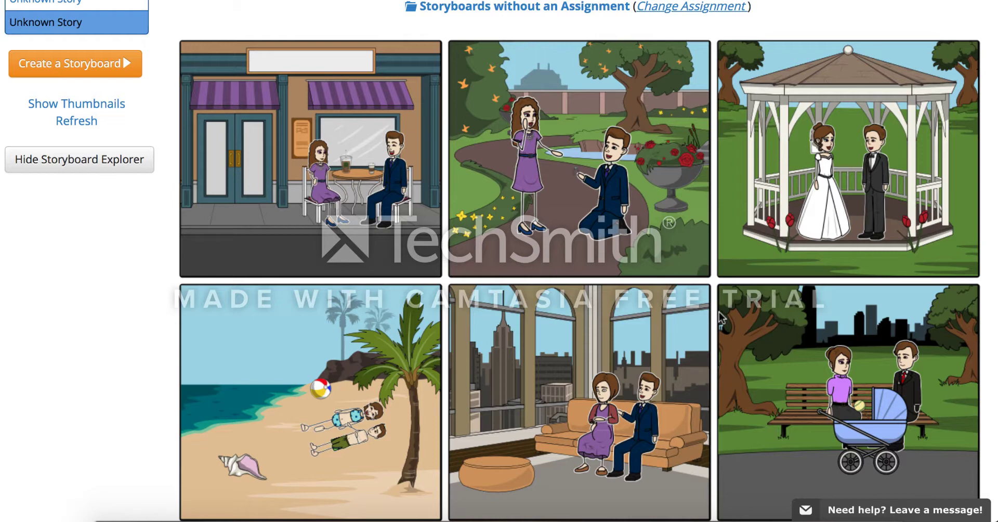
scroll(880, 400, "down", 3)
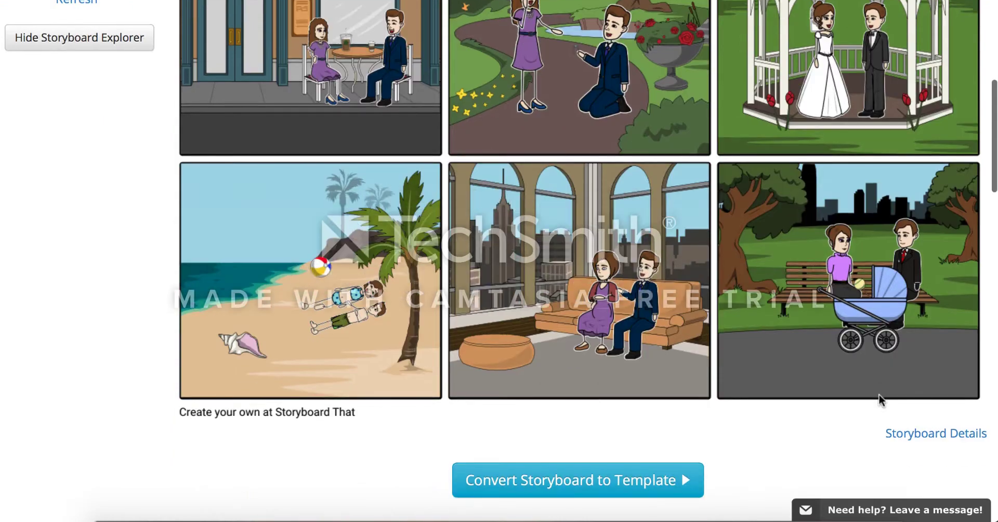
scroll(879, 396, "up", 3)
scroll(879, 398, "down", 1)
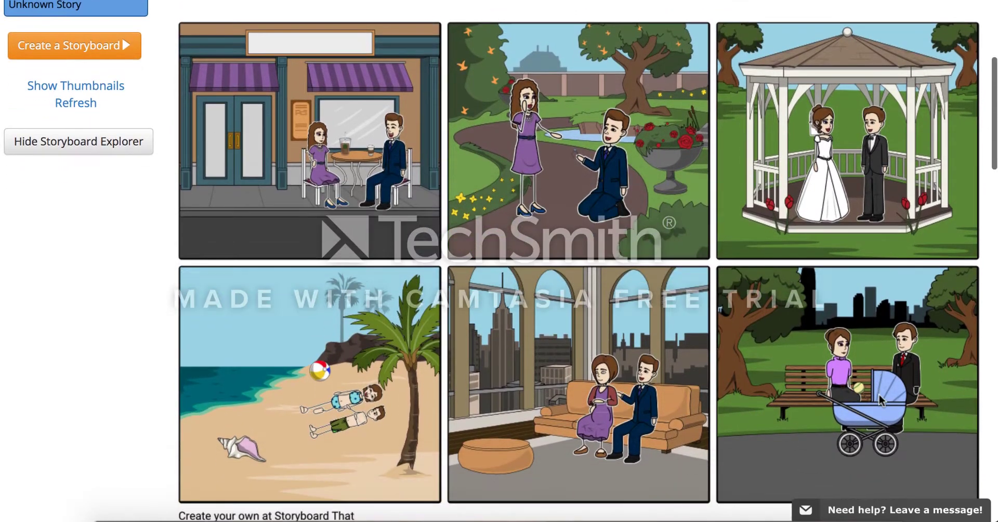
scroll(879, 397, "up", 3)
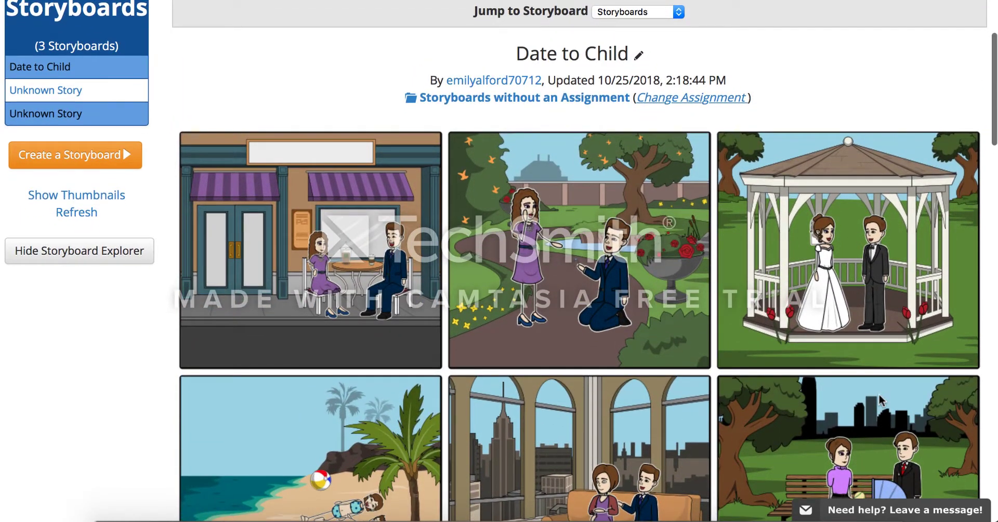
scroll(879, 395, "up", 2)
scroll(879, 400, "up", 1)
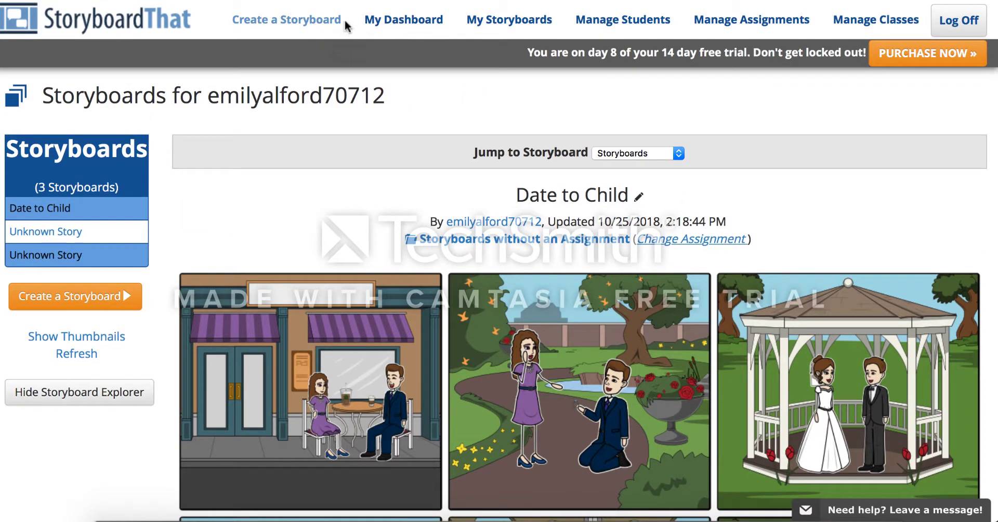
- Create a new storyboard and set it to a 3 x 2 grid of cells
left_click(294, 20)
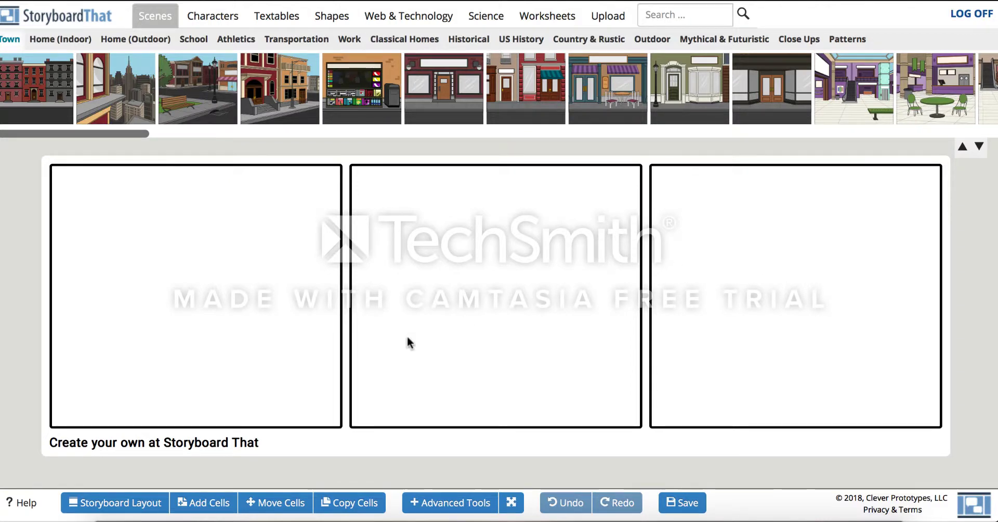
left_click(211, 503)
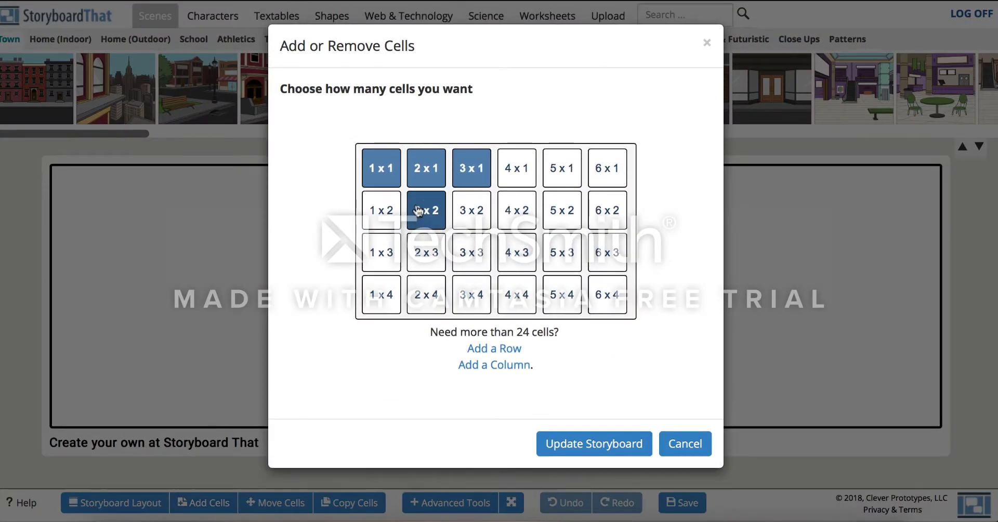
left_click(461, 218)
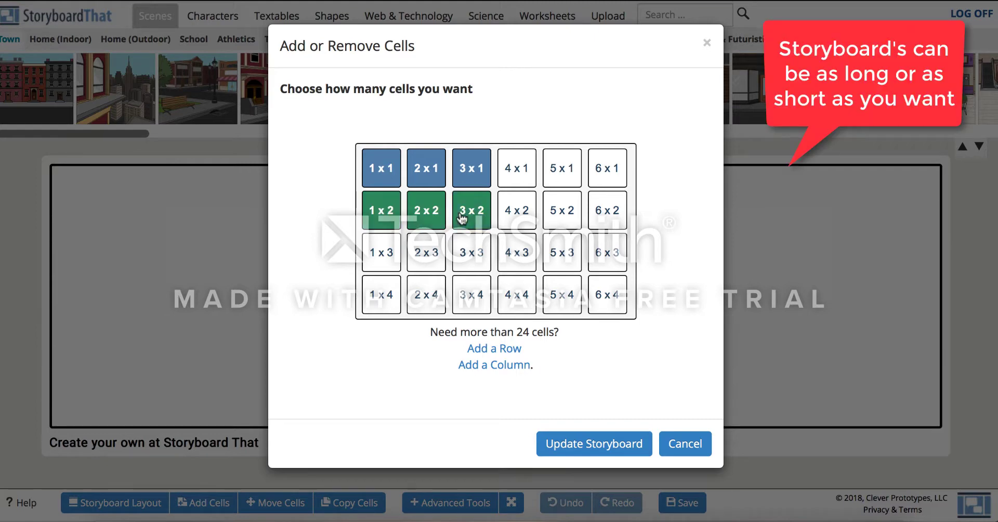
left_click(602, 454)
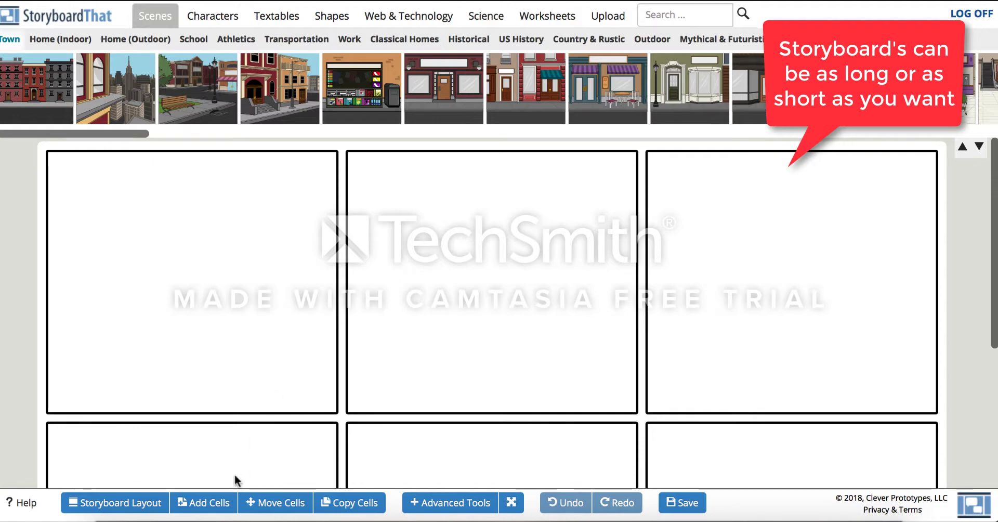
- Change the cell layout to Title & Cell
left_click(149, 507)
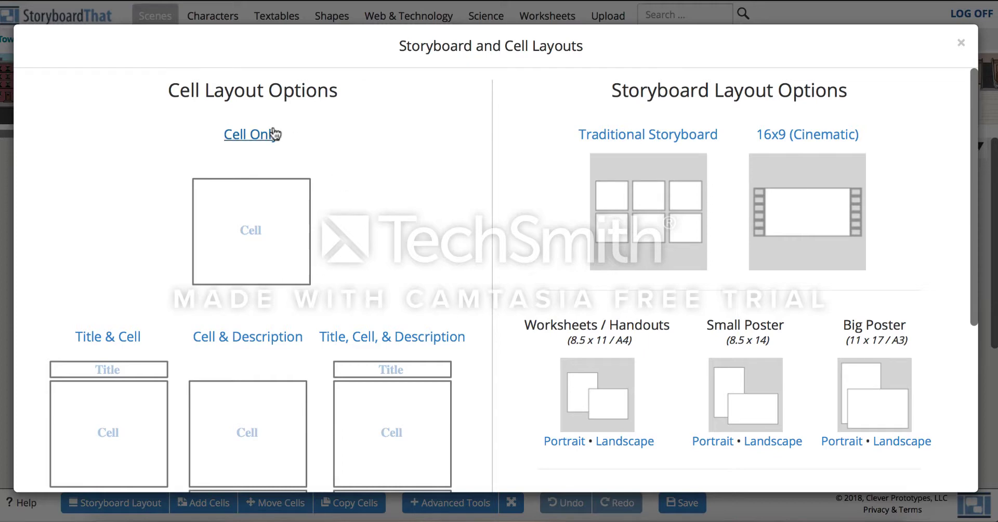
scroll(297, 293, "down", 3)
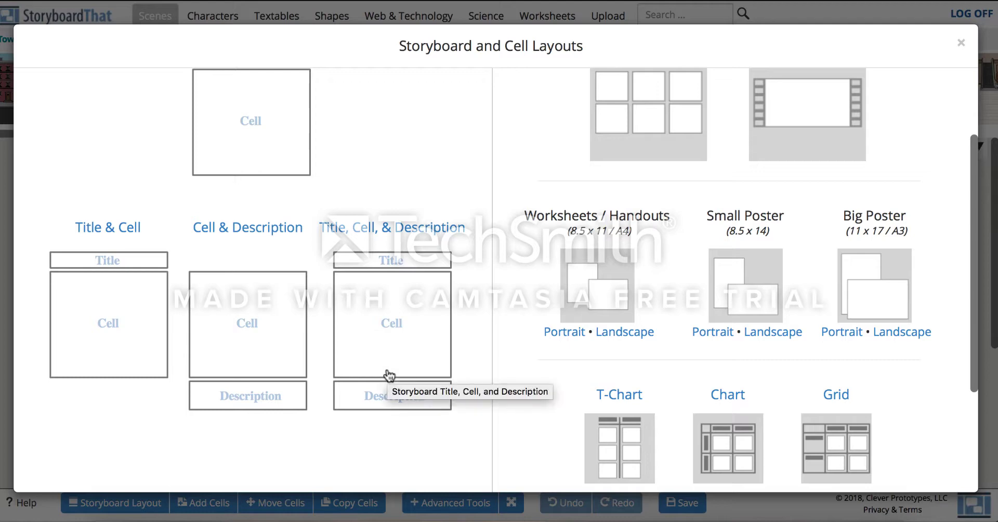
left_click(84, 322)
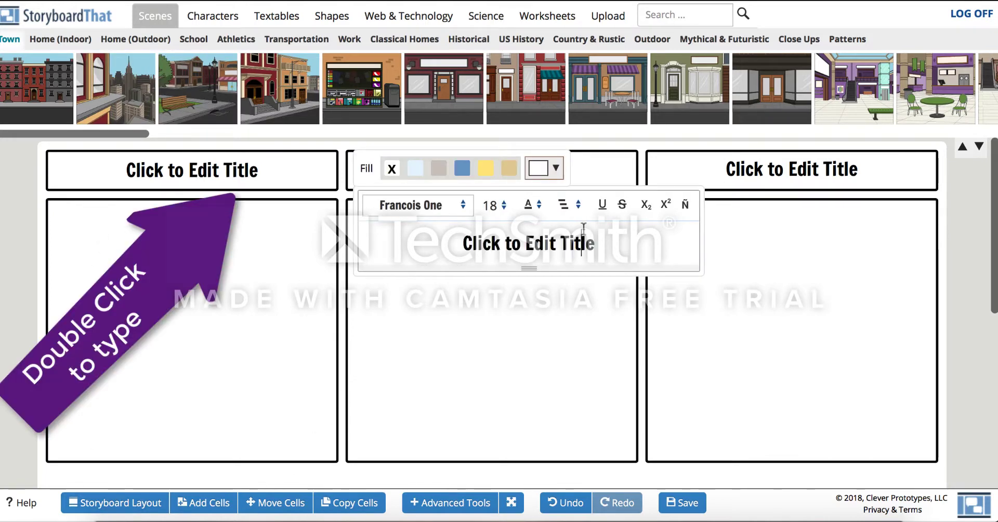
- Title the first cell First Date
key("ctrl+a")
type("First")
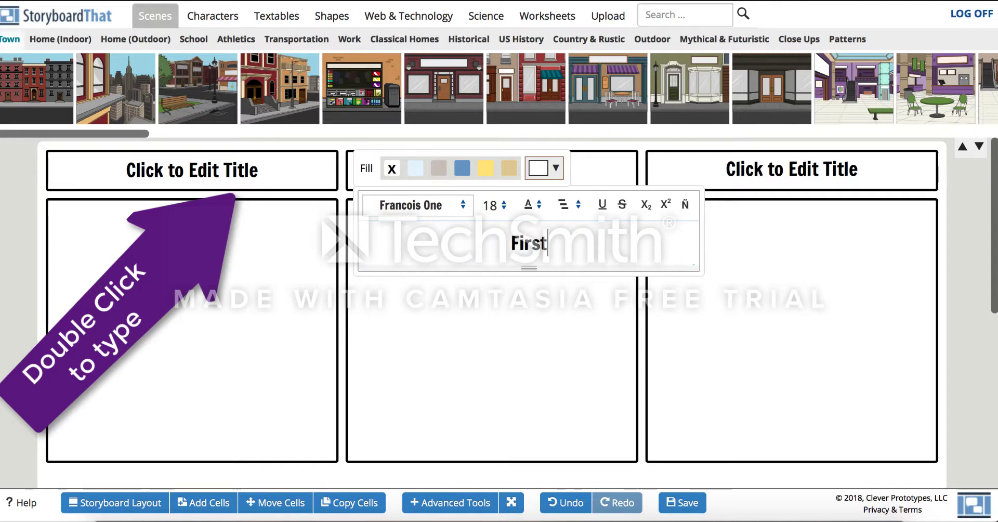
type(" DAt")
key("BackSpace")
key("BackSpace")
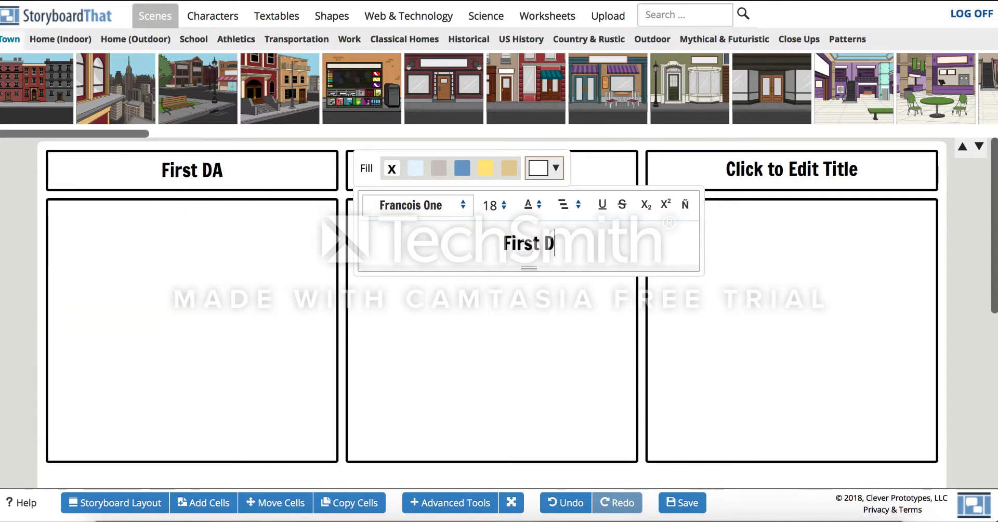
type("ate")
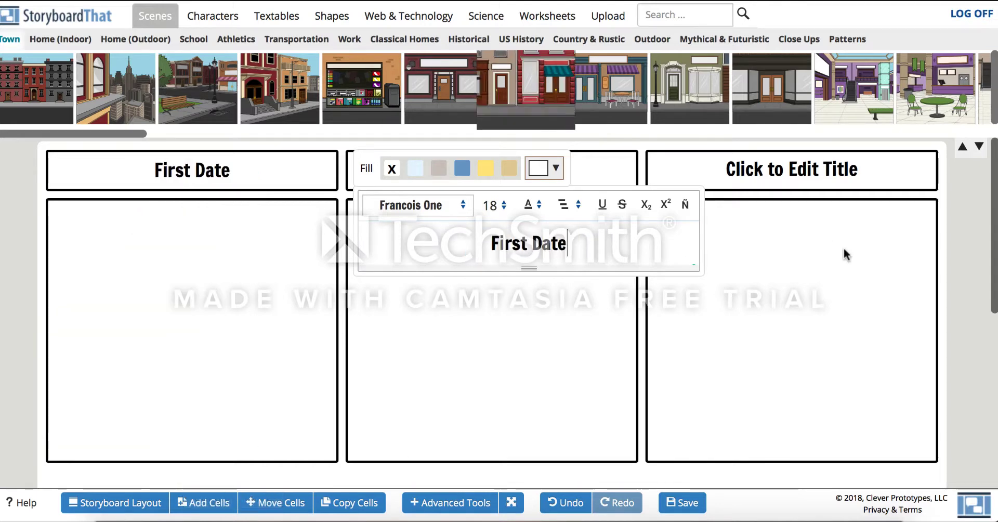
left_click(969, 251)
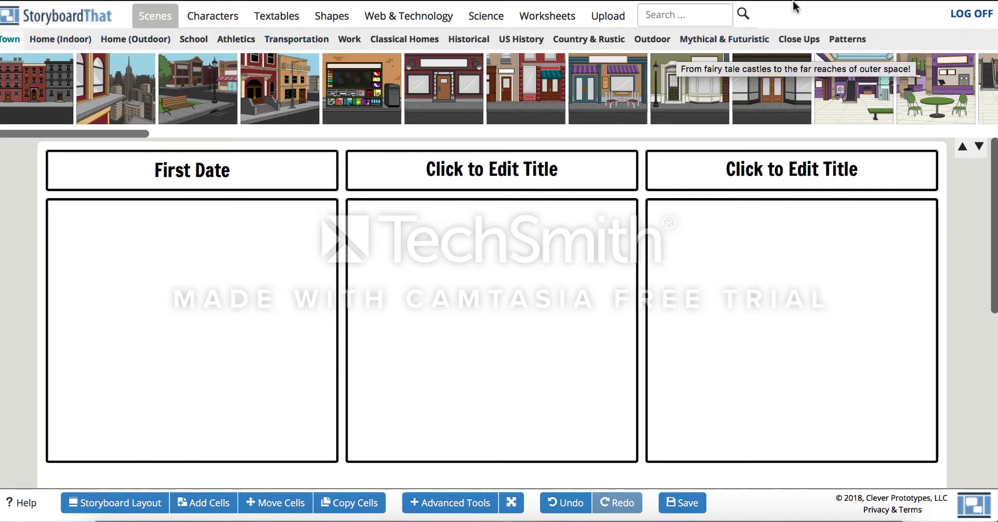
- Place the cafe storefront scene with awnings and outdoor table into the first cell
scroll(691, 122, "right", 10)
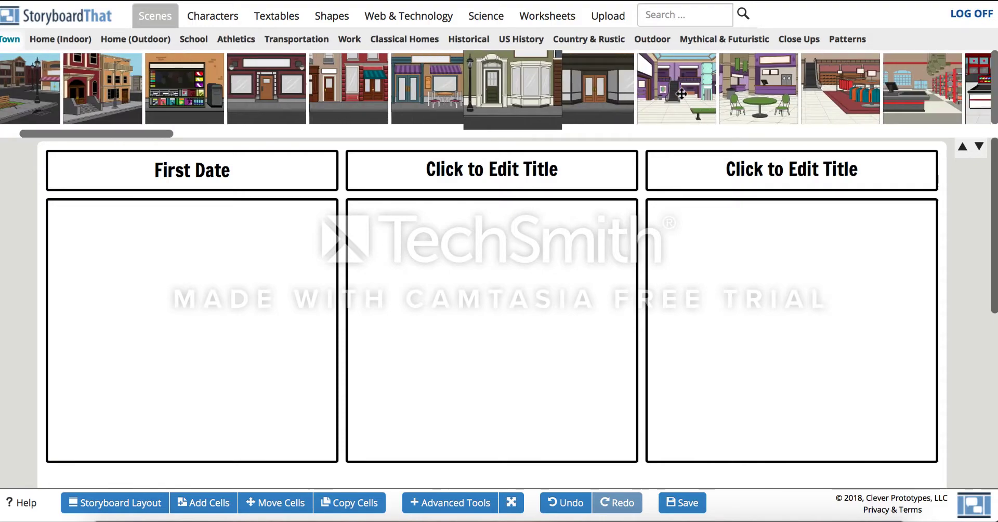
scroll(682, 93, "left", 6)
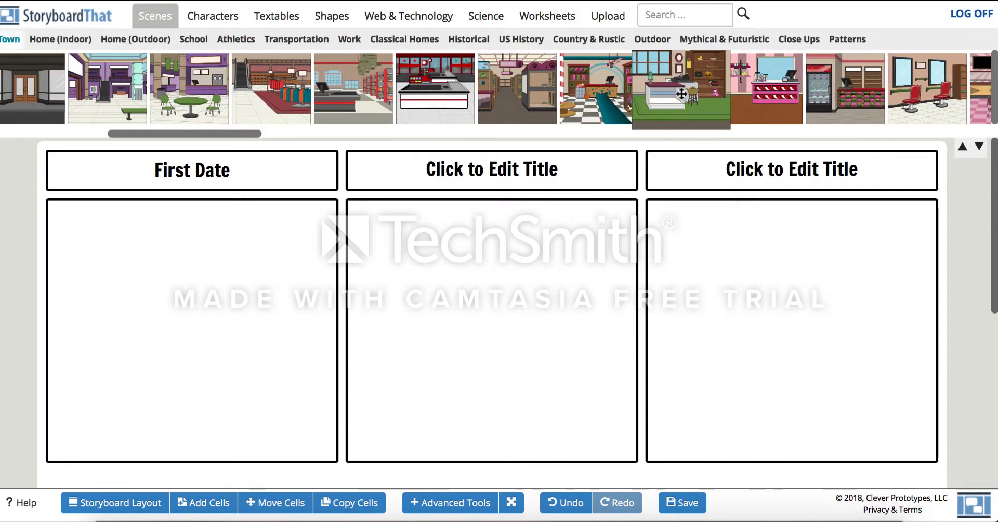
scroll(682, 94, "left", 2)
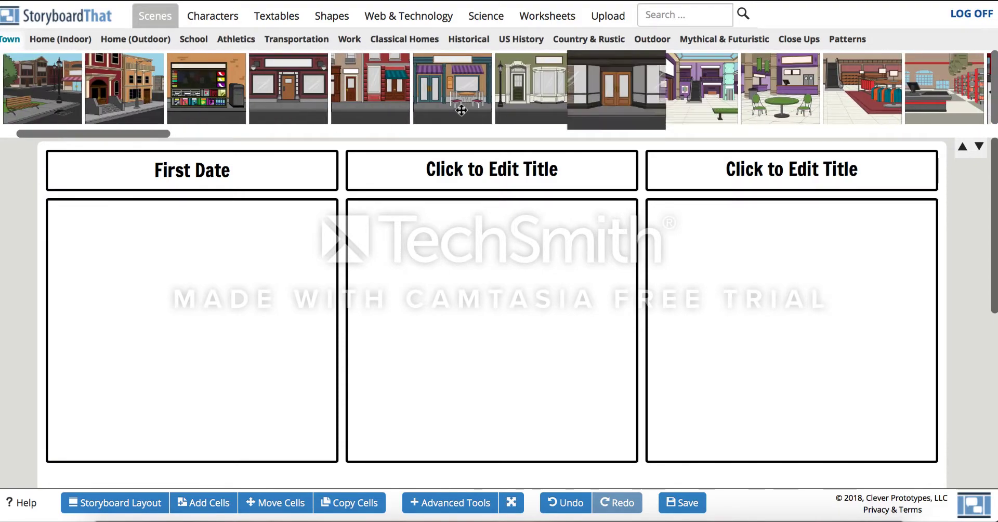
left_click_drag(453, 91, 175, 309)
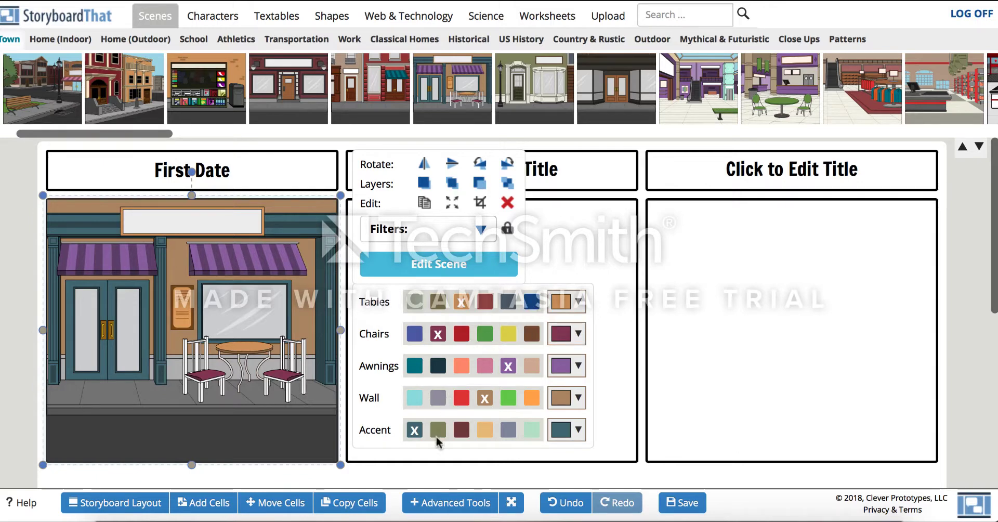
- Preview the scene's Night, Snow, No Furniture and See-through options, restore the original settings and update the scene
left_click(415, 270)
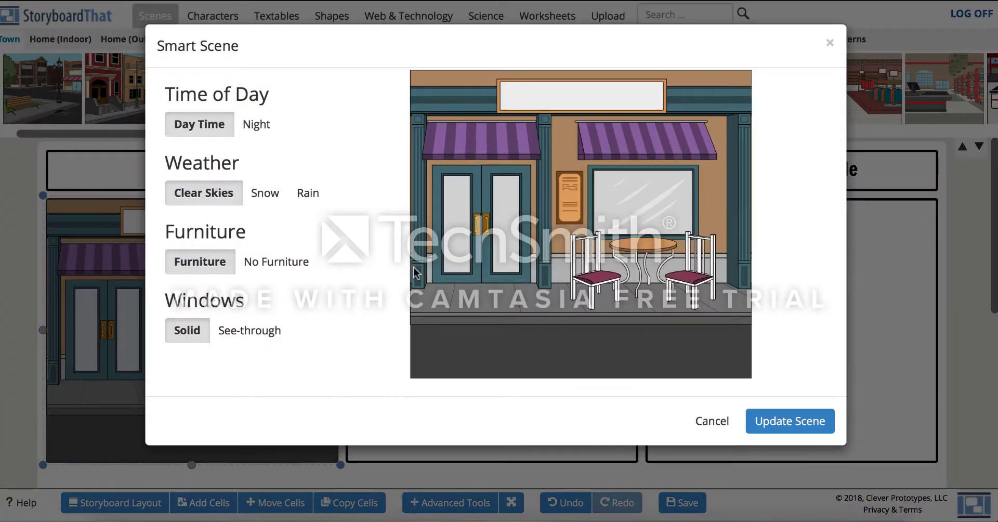
left_click(264, 133)
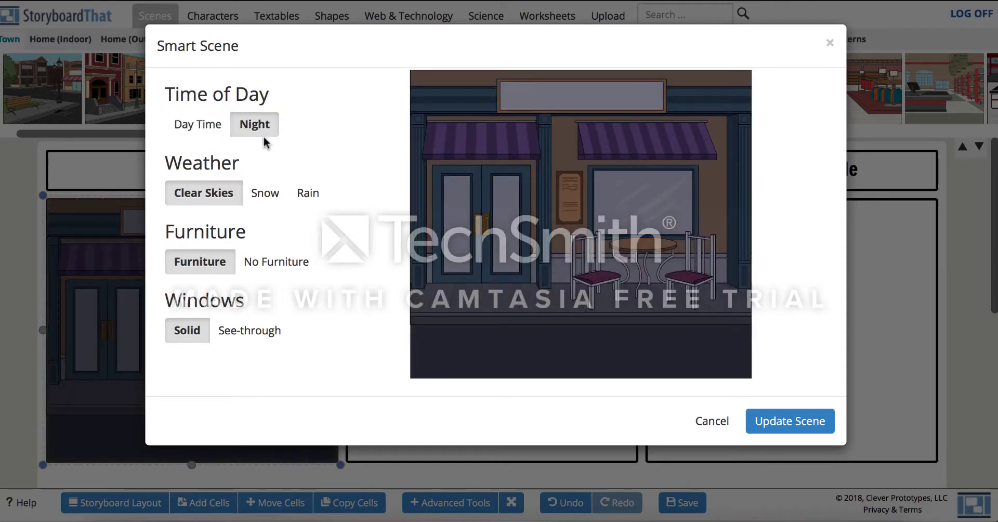
left_click(266, 192)
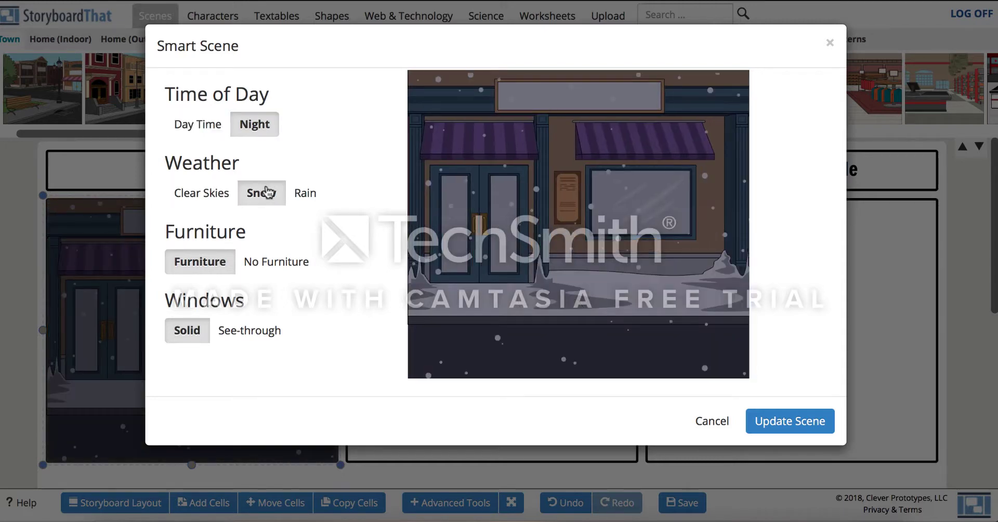
left_click(275, 260)
left_click(272, 327)
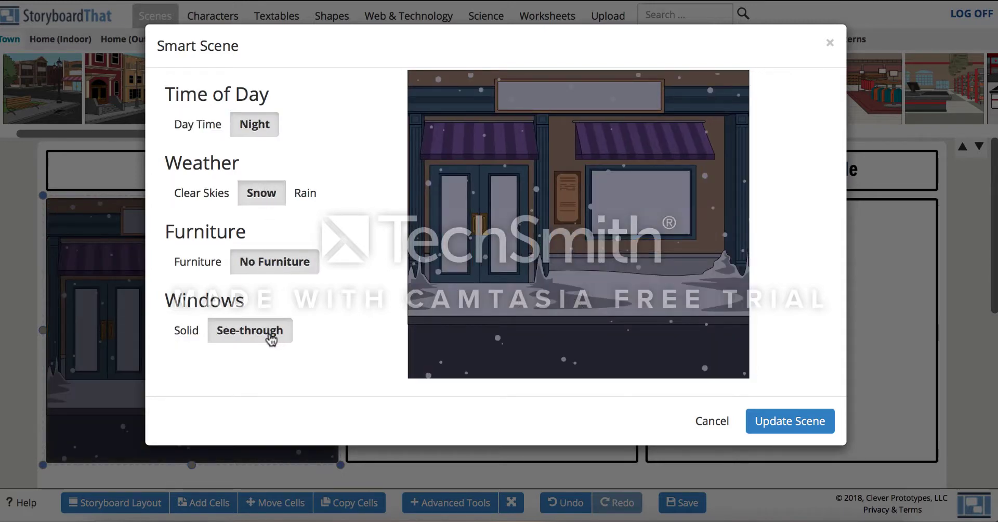
left_click(182, 333)
left_click(190, 262)
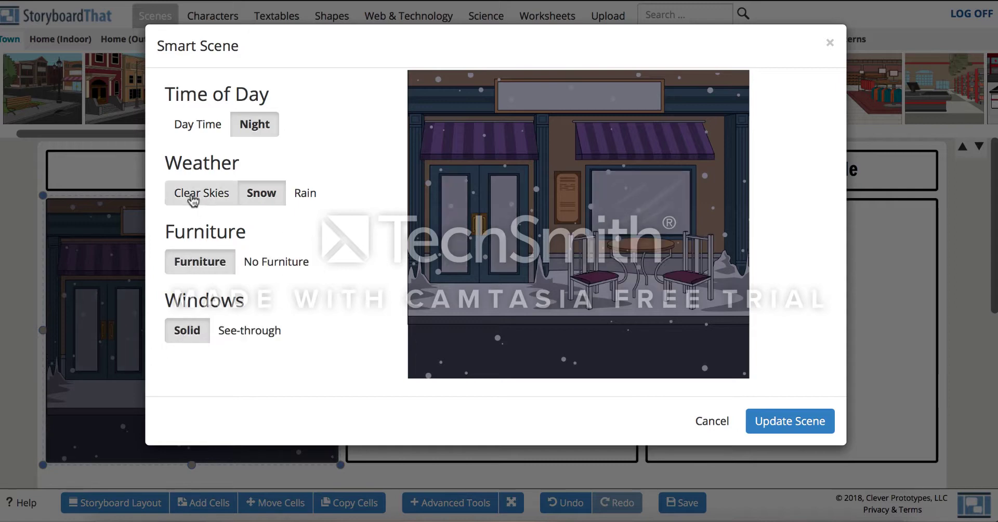
left_click(190, 196)
left_click(191, 134)
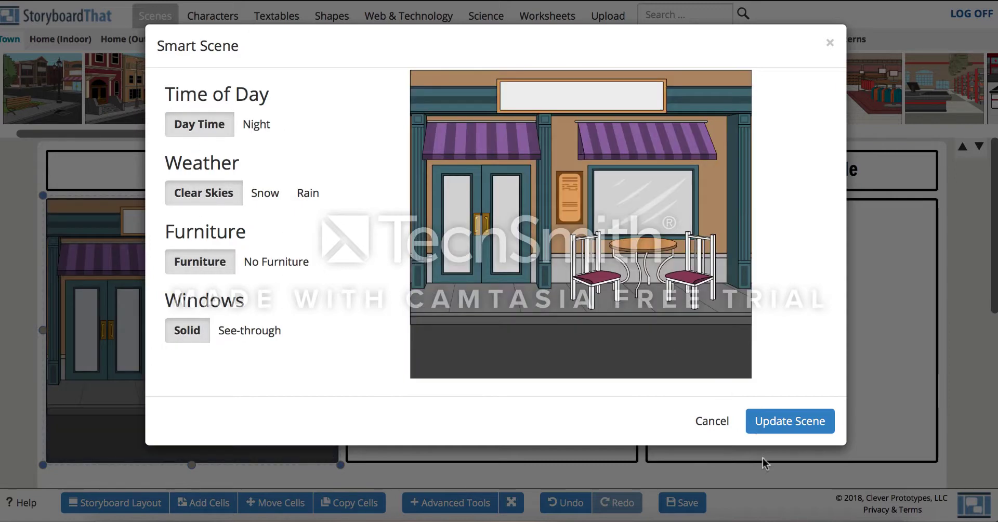
left_click(773, 427)
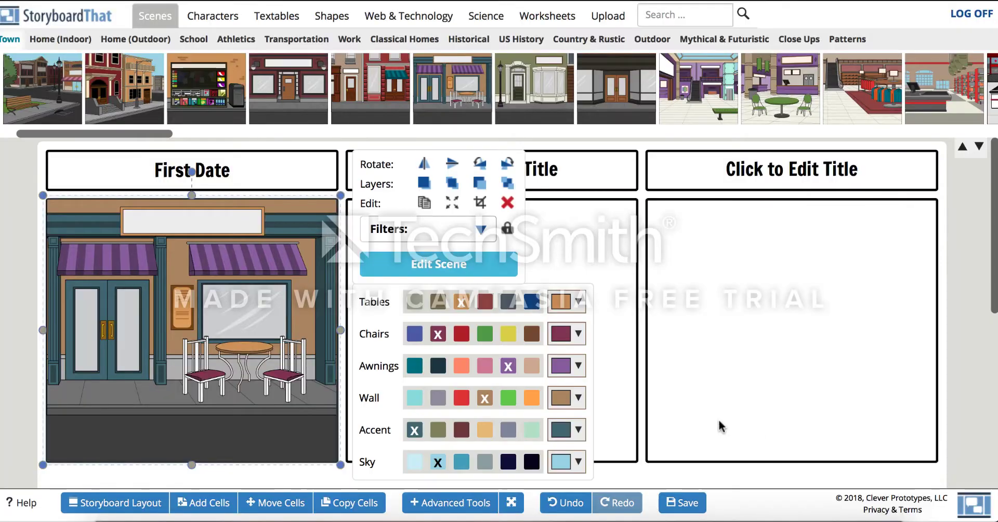
- Add the adult woman character in a purple dress to the first cell
left_click(215, 18)
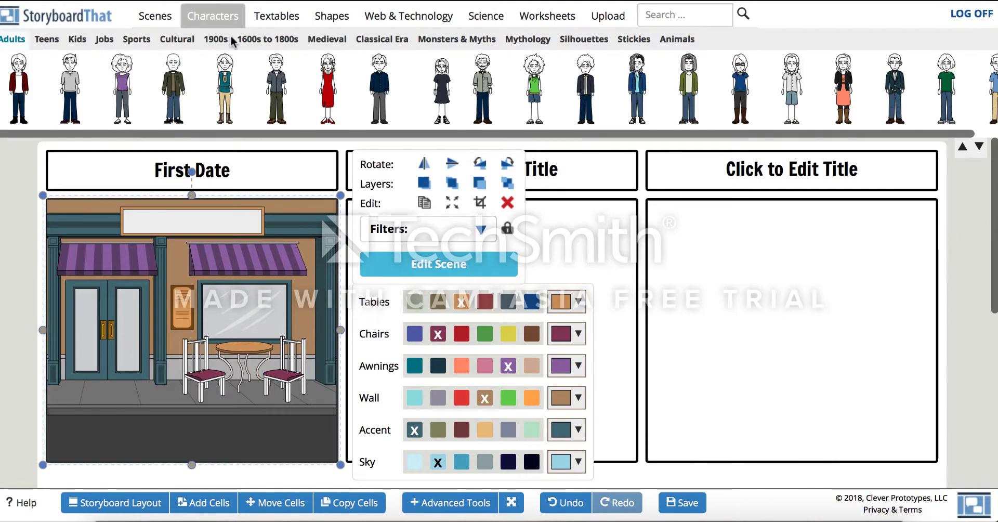
left_click(440, 41)
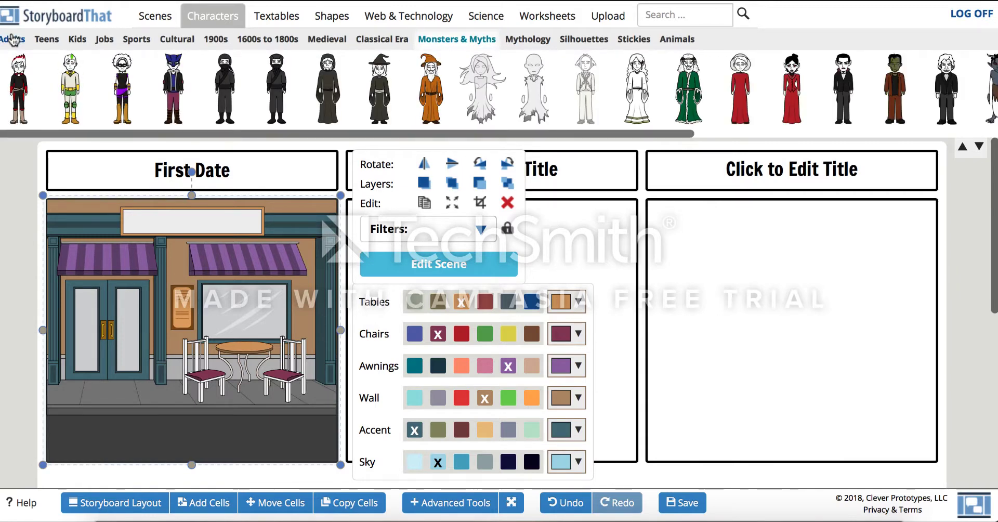
left_click(13, 41)
left_click_drag(726, 88, 168, 338)
- Move and resize the woman so she stands beside the cafe table
left_click_drag(143, 267, 116, 259)
left_click(196, 348)
left_click_drag(198, 348, 245, 369)
left_click_drag(235, 437, 231, 421)
left_click_drag(216, 377, 217, 387)
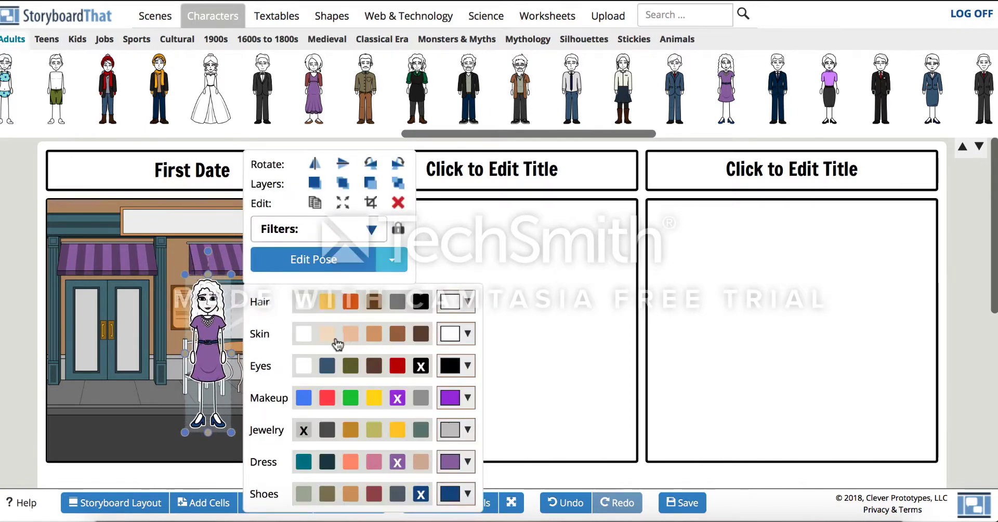
- Recolor the woman with light skin, brown hair, blue eyes and a teal dress
left_click(328, 334)
left_click(375, 303)
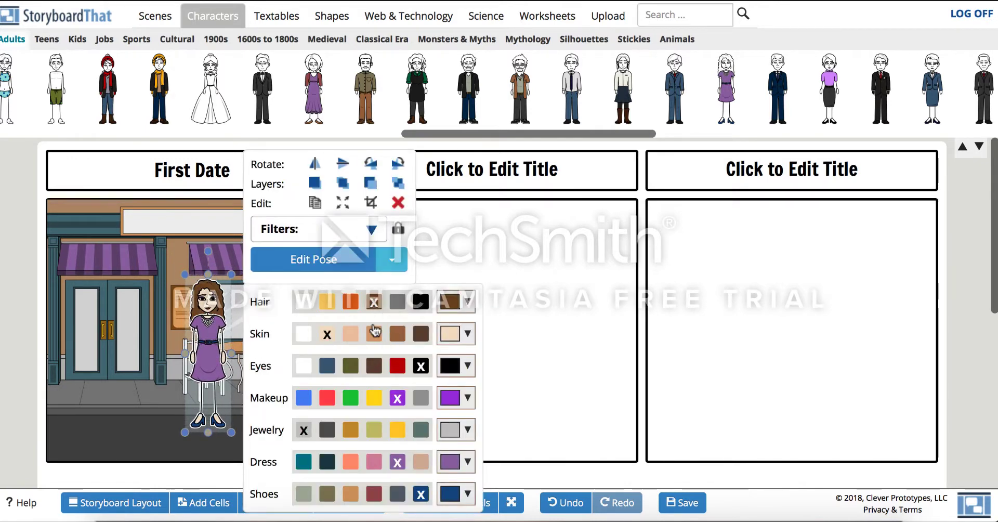
left_click(328, 367)
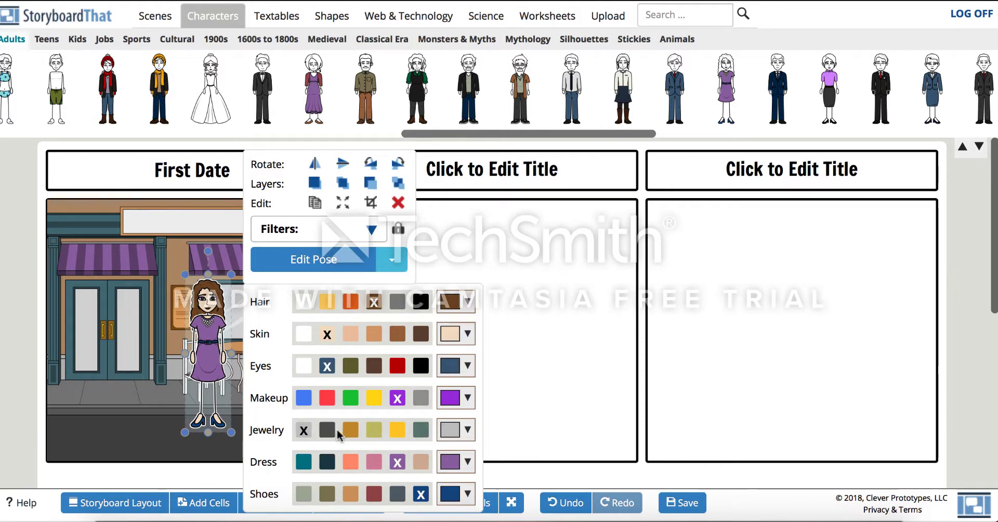
left_click(327, 430)
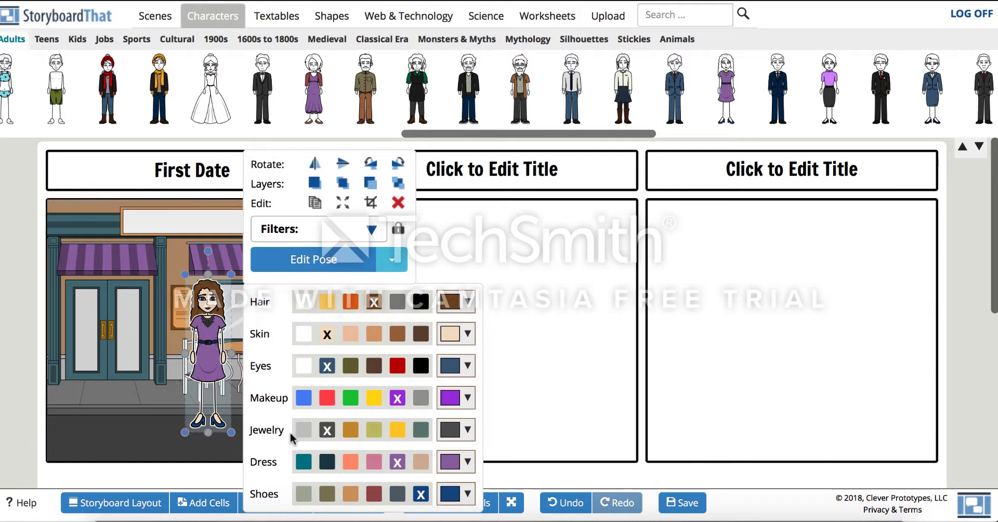
left_click(303, 431)
left_click(304, 462)
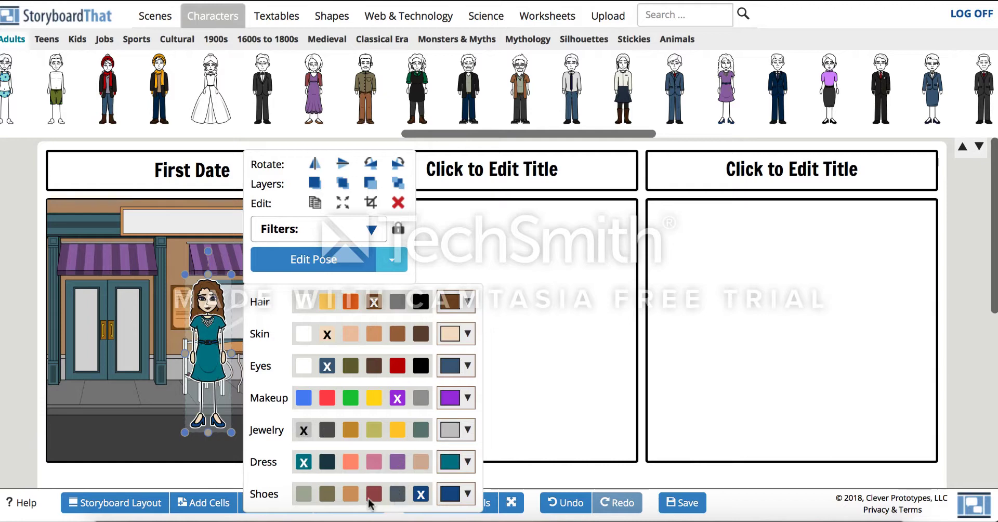
- Set the woman's shoes to gray and pose her in side view with seated legs in the Character Poser
left_click(304, 495)
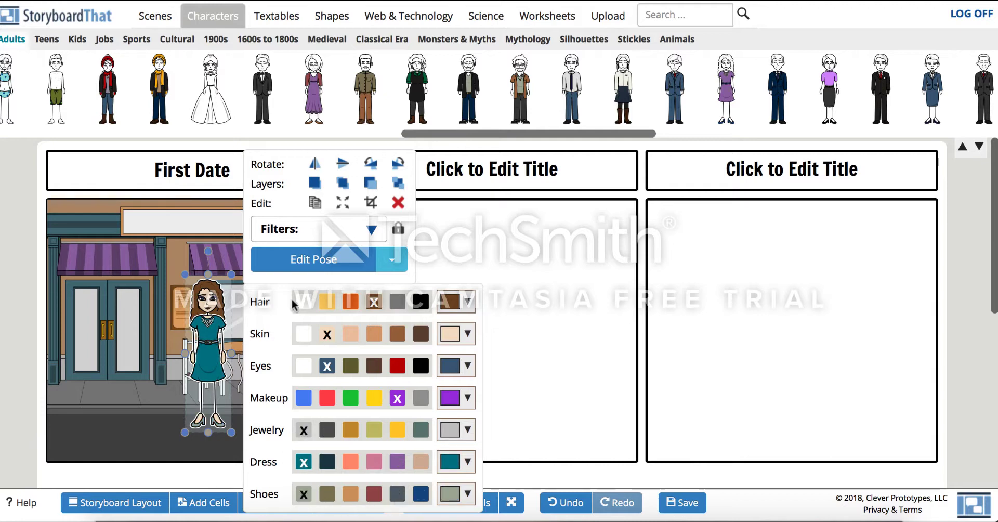
left_click(349, 262)
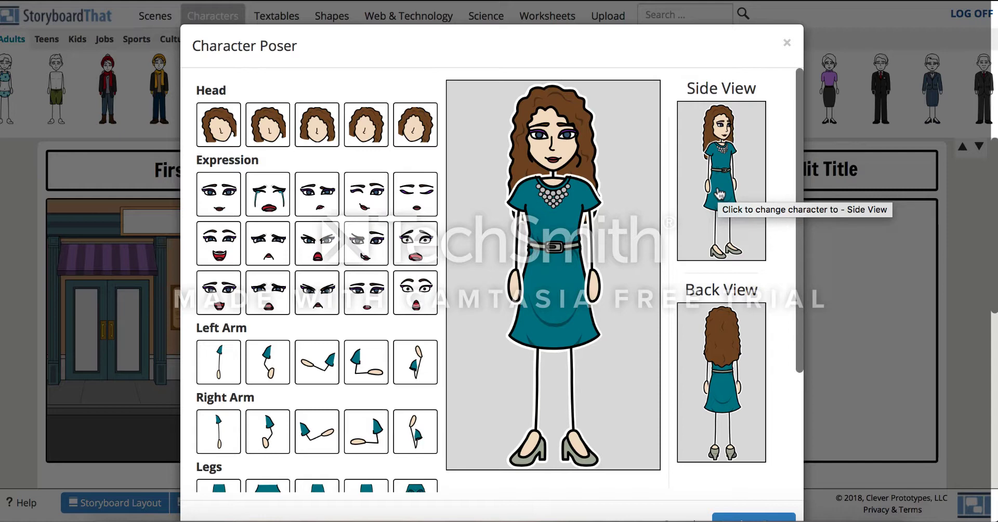
left_click(720, 194)
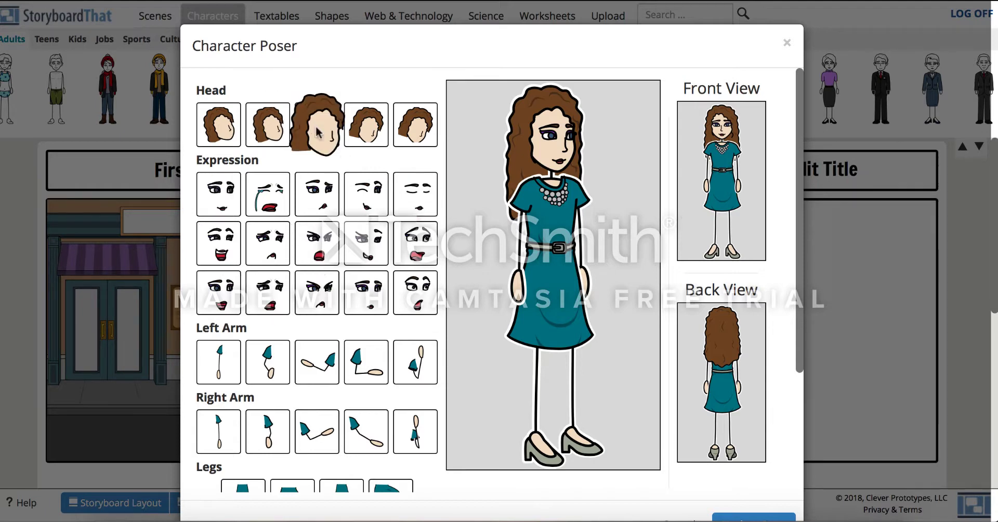
scroll(321, 334, "down", 3)
scroll(323, 336, "up", 2)
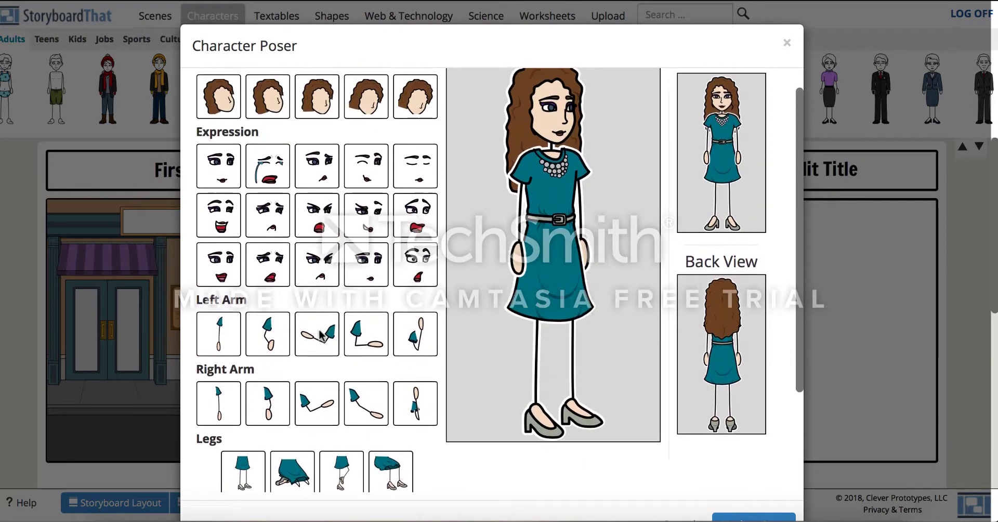
left_click(265, 338)
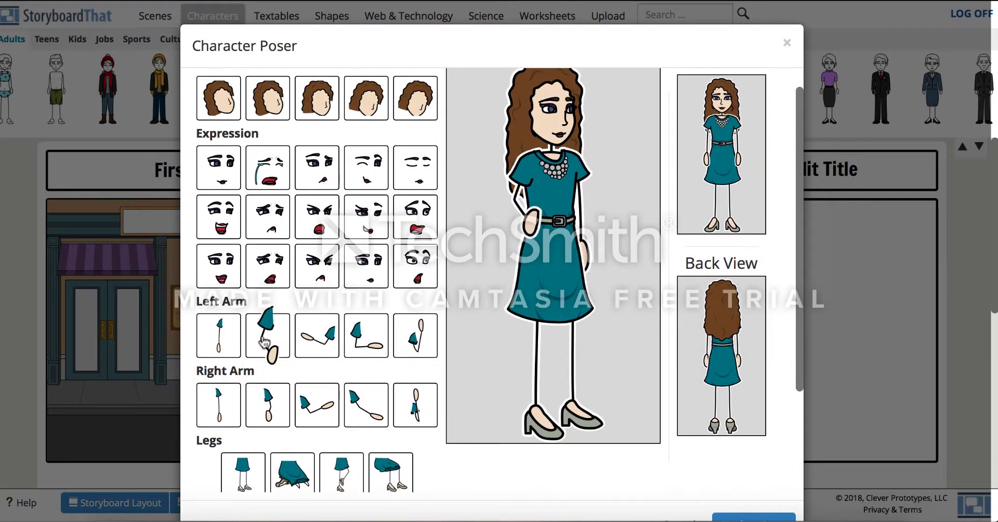
left_click(353, 339)
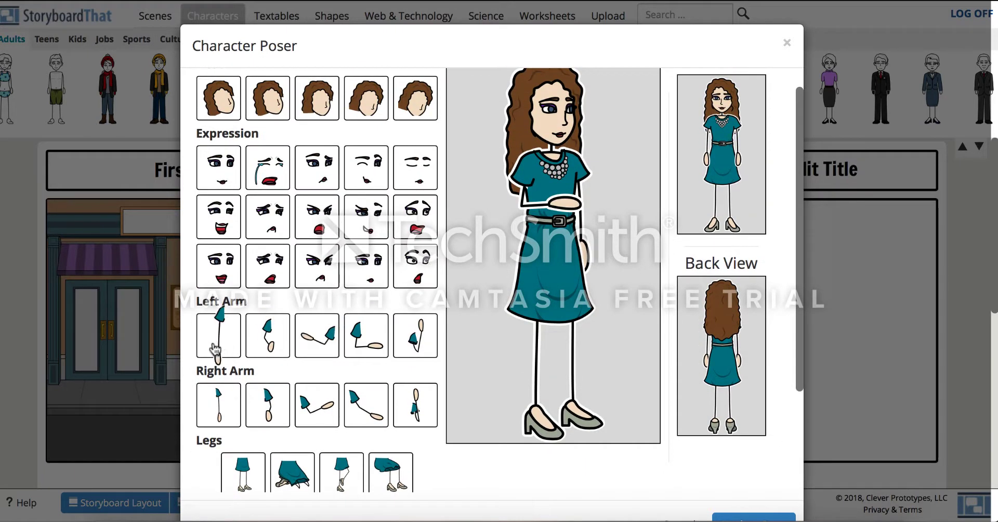
left_click(218, 333)
scroll(284, 464, "down", 2)
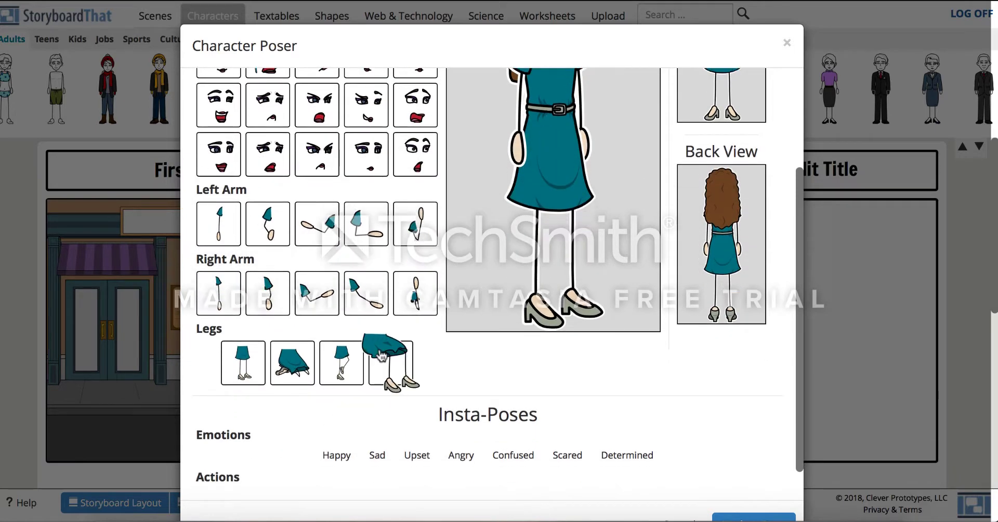
left_click(390, 367)
scroll(558, 248, "up", 3)
scroll(557, 248, "down", 4)
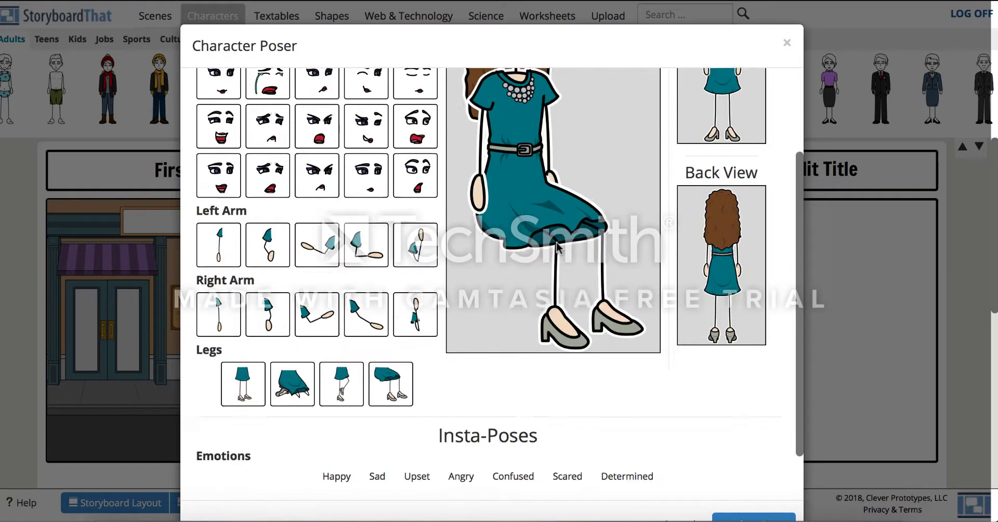
left_click(773, 516)
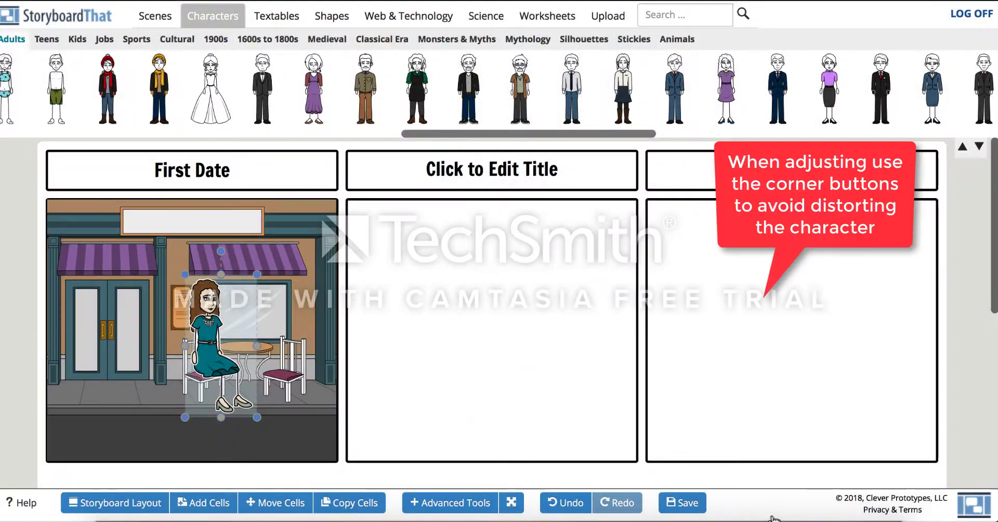
- Resize and reposition the seated woman so she sits on the chair beside the cafe table
left_click_drag(211, 366, 206, 372)
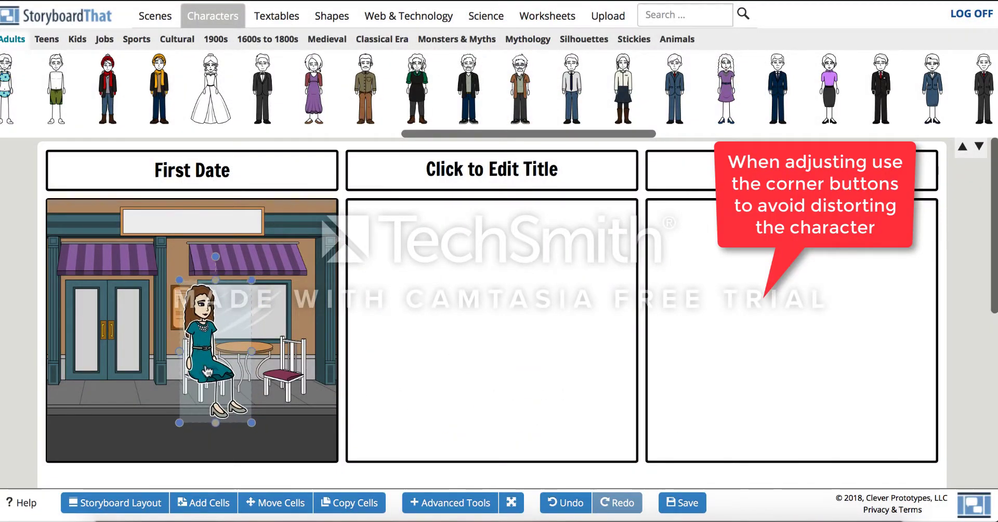
left_click_drag(178, 275, 207, 314)
left_click_drag(223, 369, 214, 359)
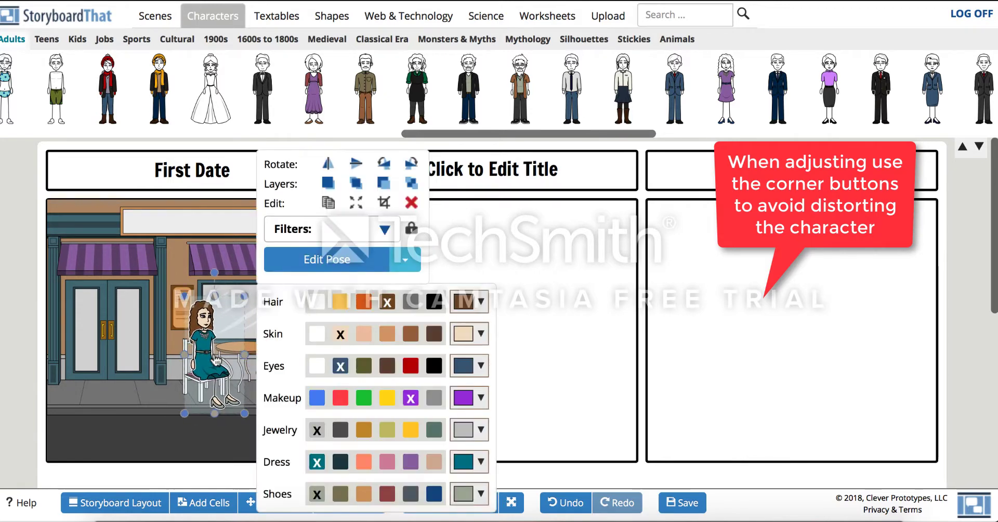
left_click(173, 149)
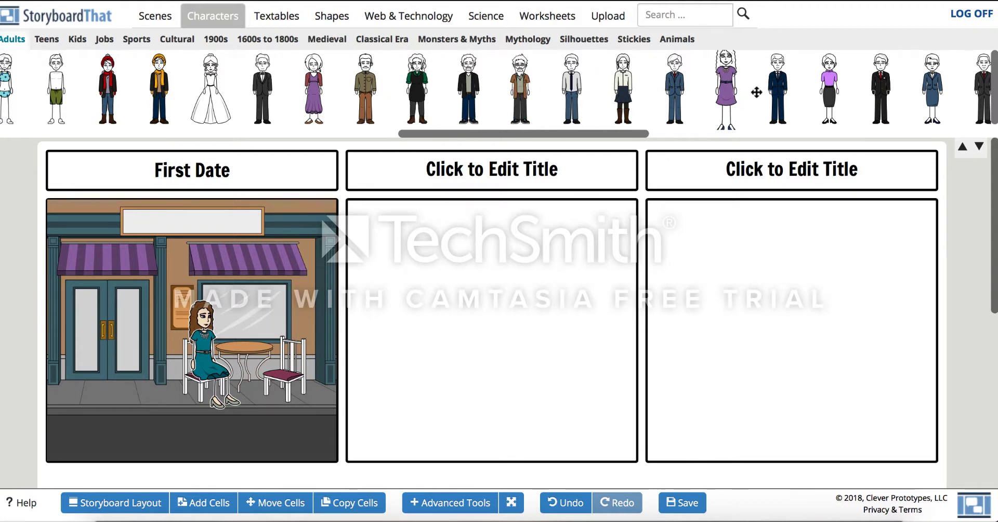
- Add the man in a navy suit to the first cell with light skin and brown hair, right of the table
left_click_drag(773, 82, 248, 355)
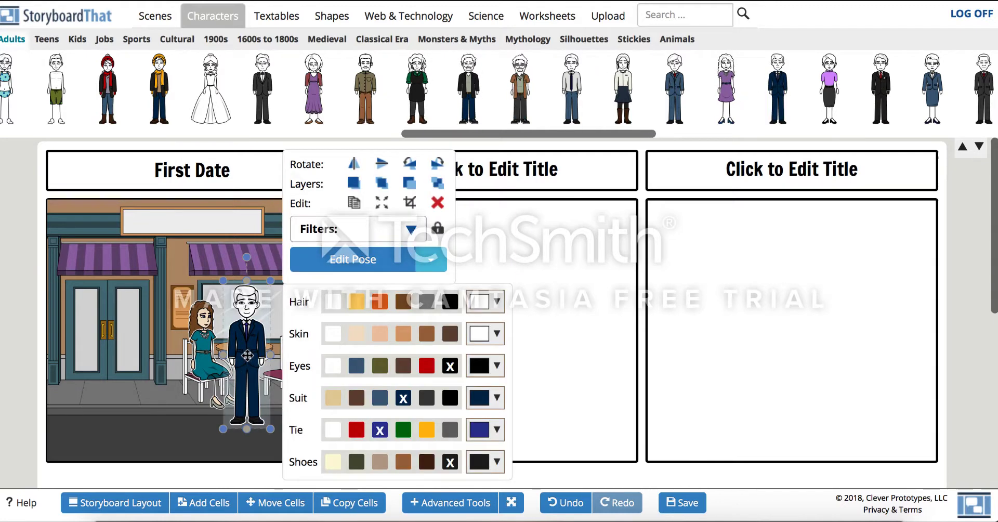
left_click(357, 336)
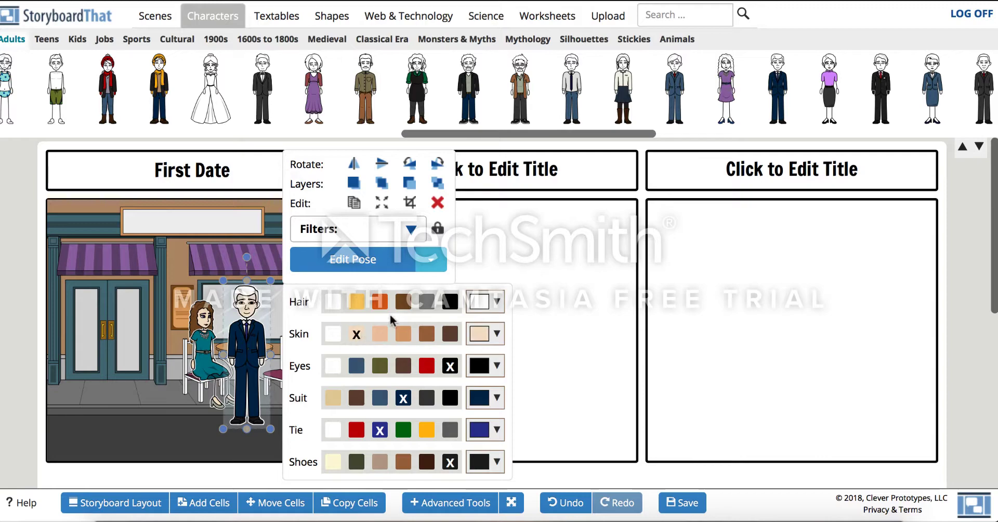
left_click(403, 302)
left_click_drag(258, 319, 294, 318)
- Pose the man with a smiling expression, the Happy insta-pose and seated legs
left_click(380, 263)
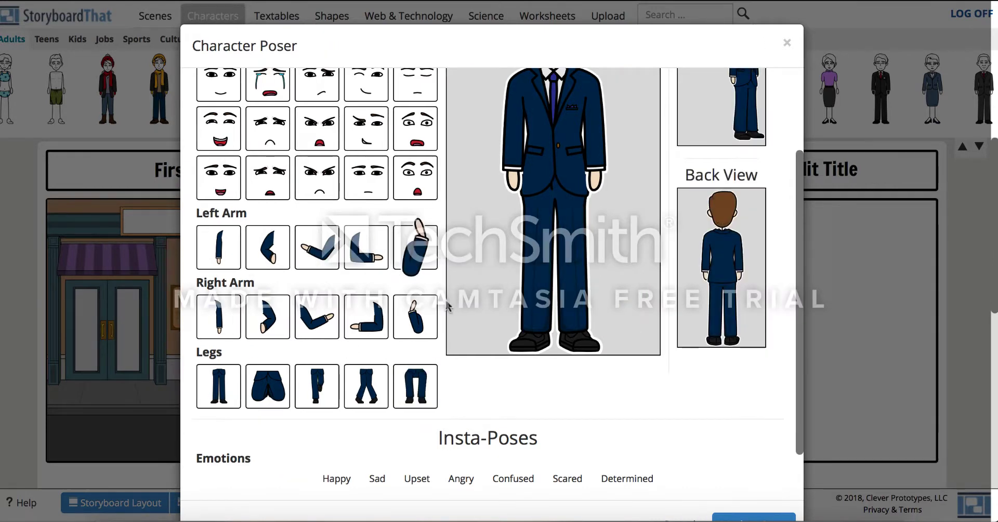
left_click(416, 387)
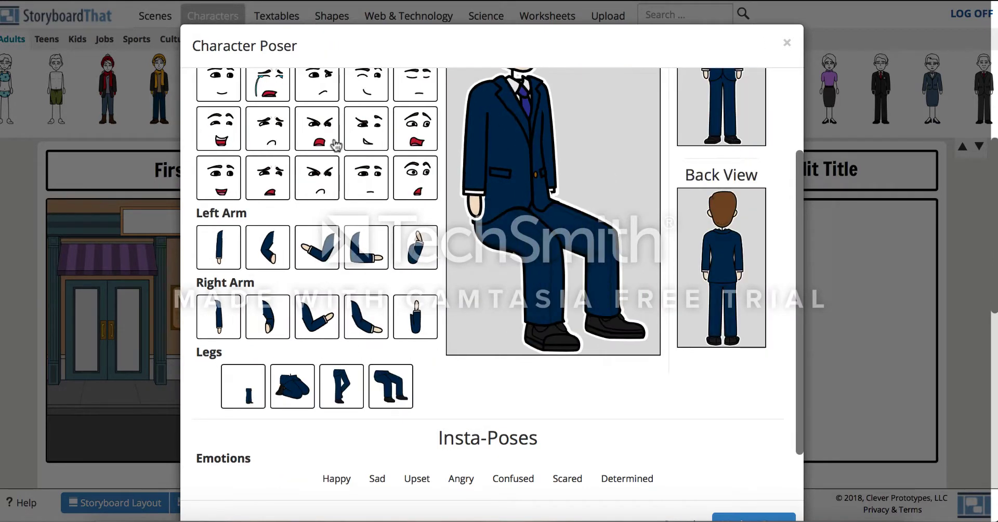
scroll(359, 198, "up", 3)
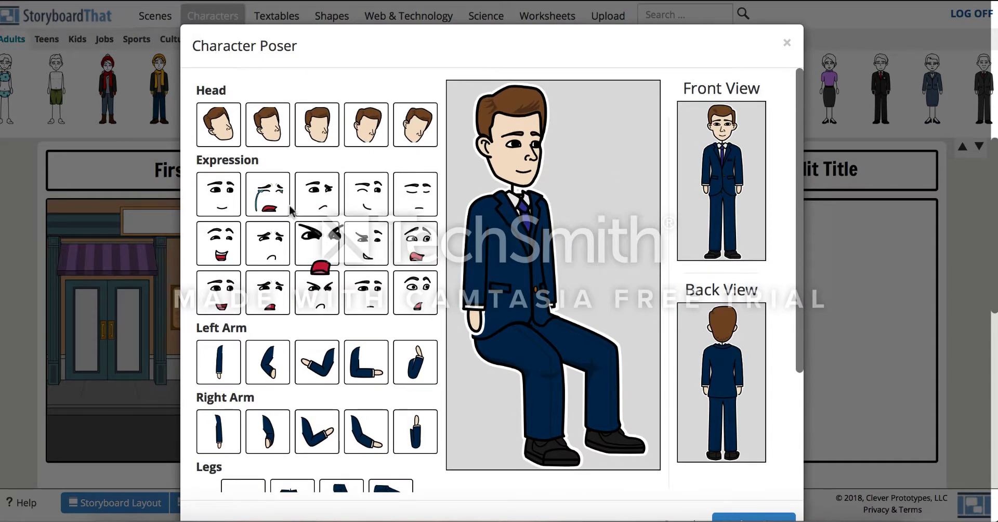
left_click(235, 308)
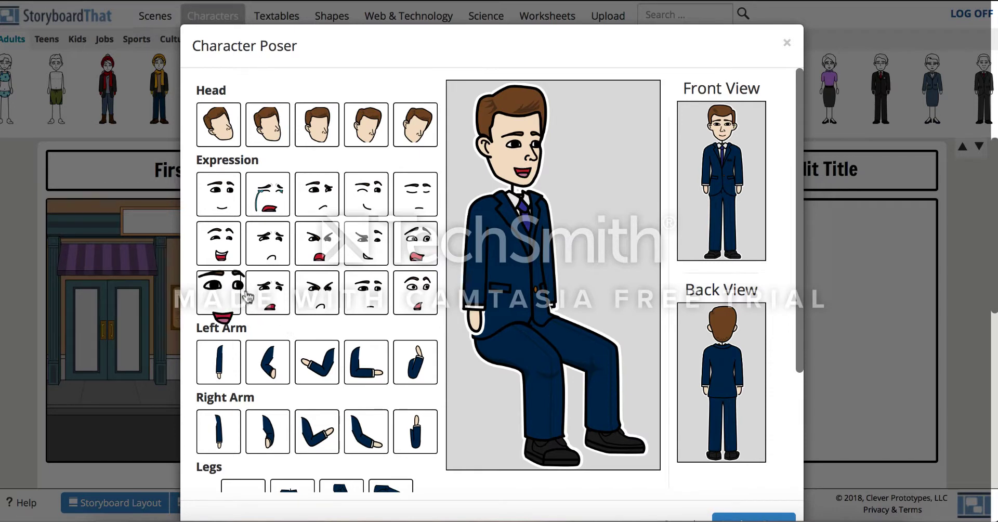
scroll(468, 172, "down", 3)
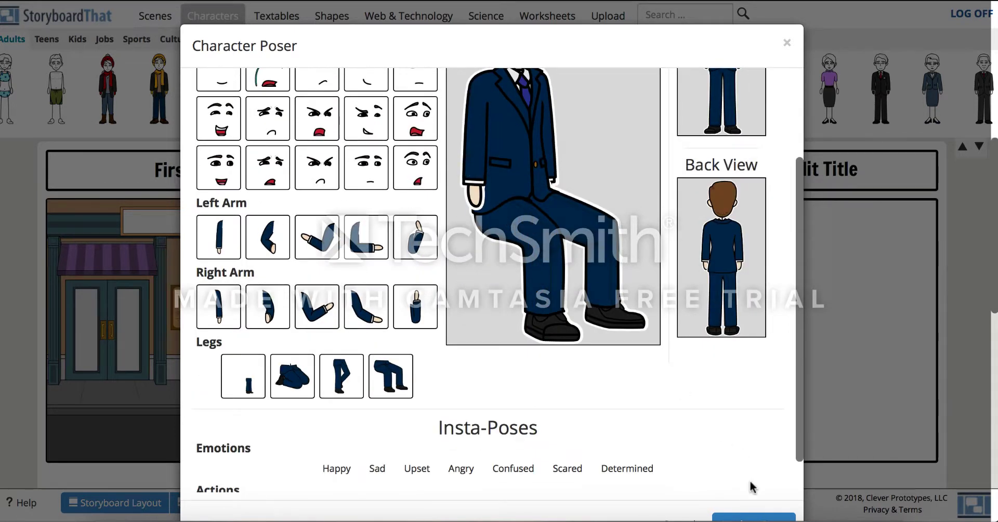
scroll(419, 305, "down", 1)
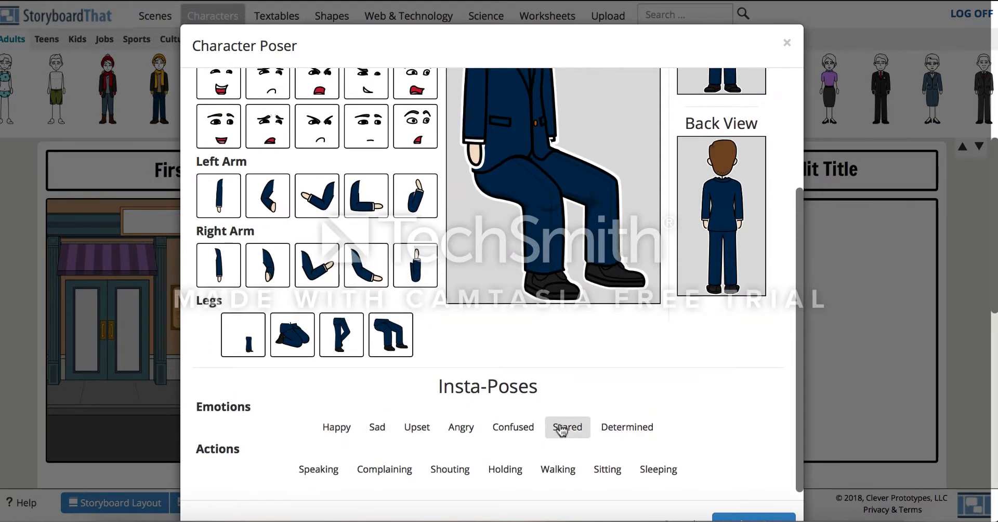
left_click(342, 432)
scroll(504, 273, "up", 3)
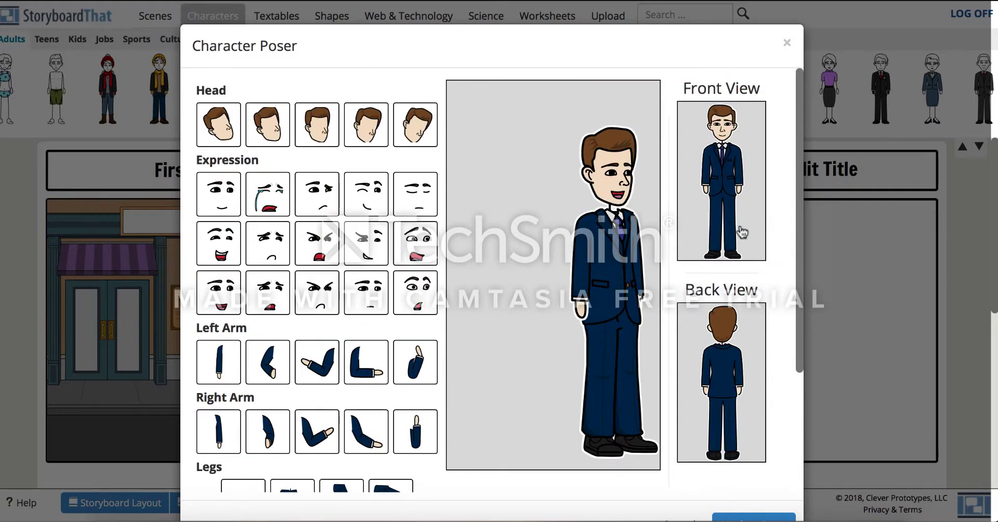
scroll(464, 341, "down", 3)
left_click(392, 367)
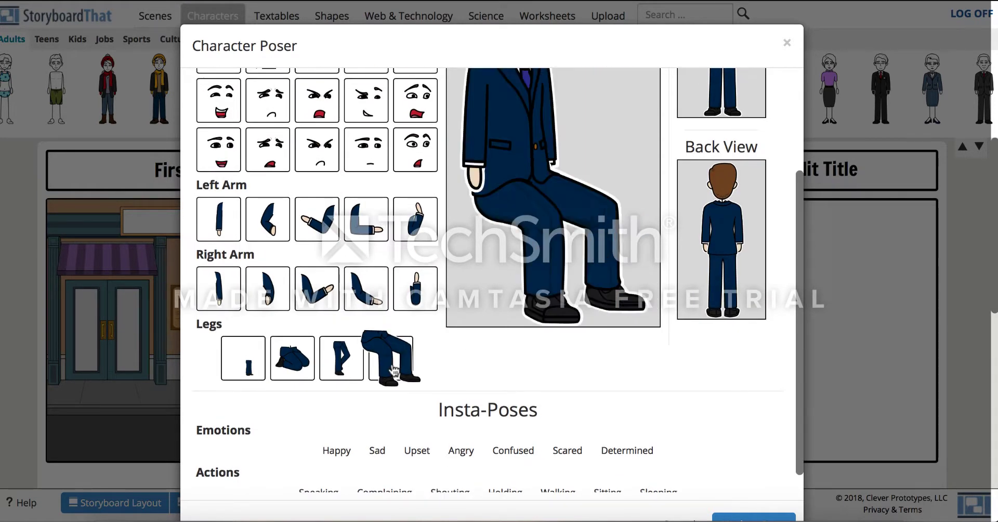
scroll(394, 367, "down", 1)
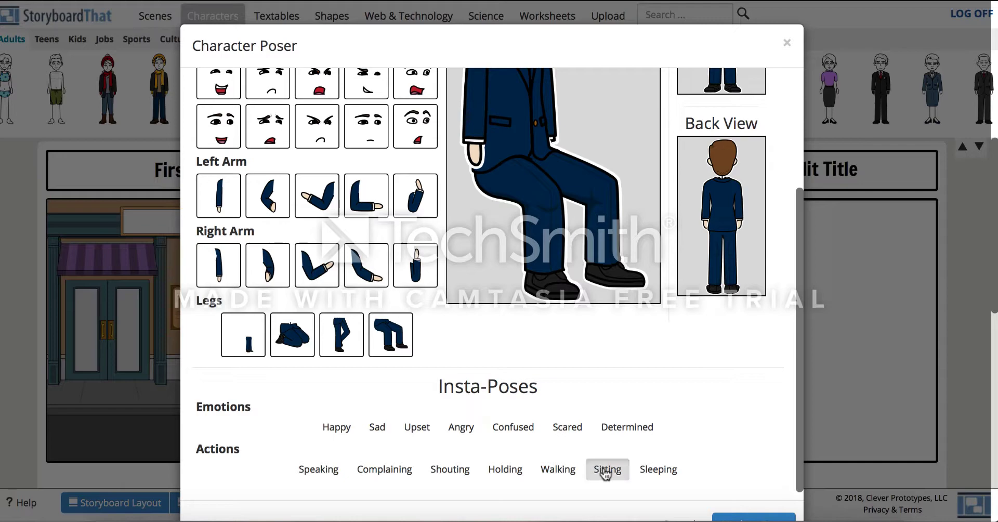
left_click(731, 518)
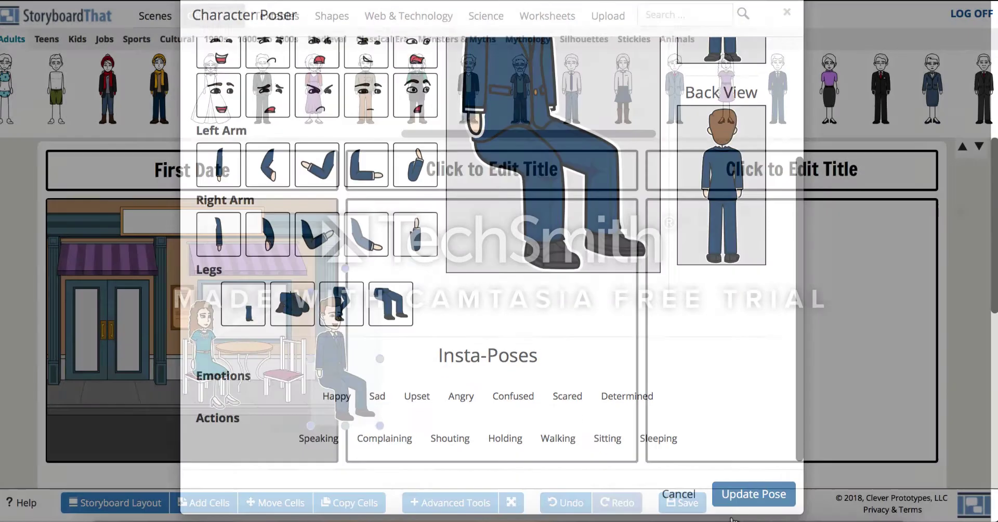
- Move, resize and flip the seated man so he sits on the right chair facing the woman
left_click_drag(332, 355, 268, 346)
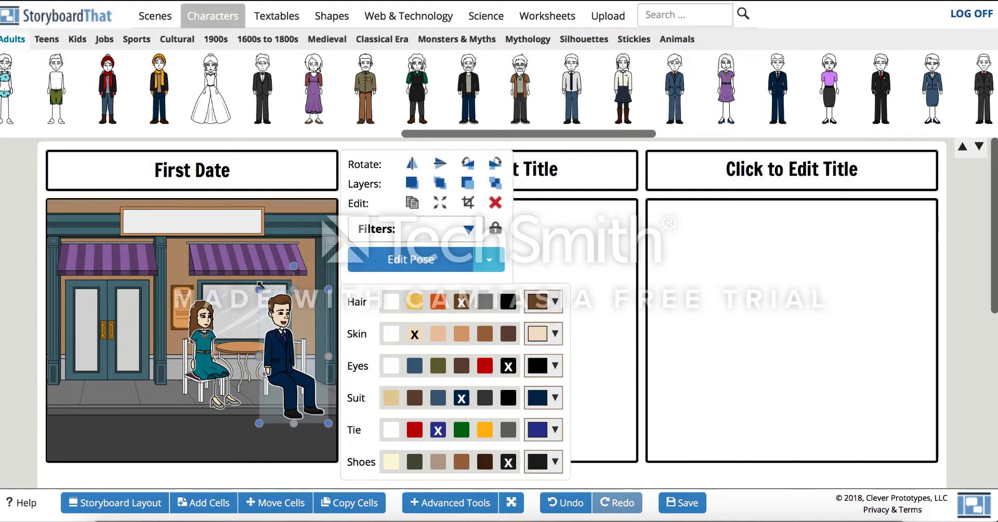
left_click_drag(259, 290, 274, 311)
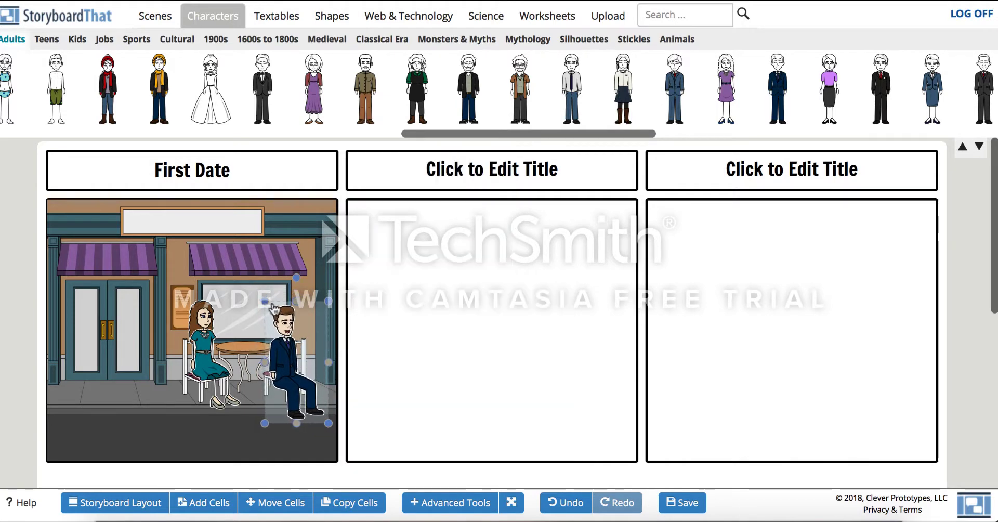
left_click_drag(301, 389, 301, 384)
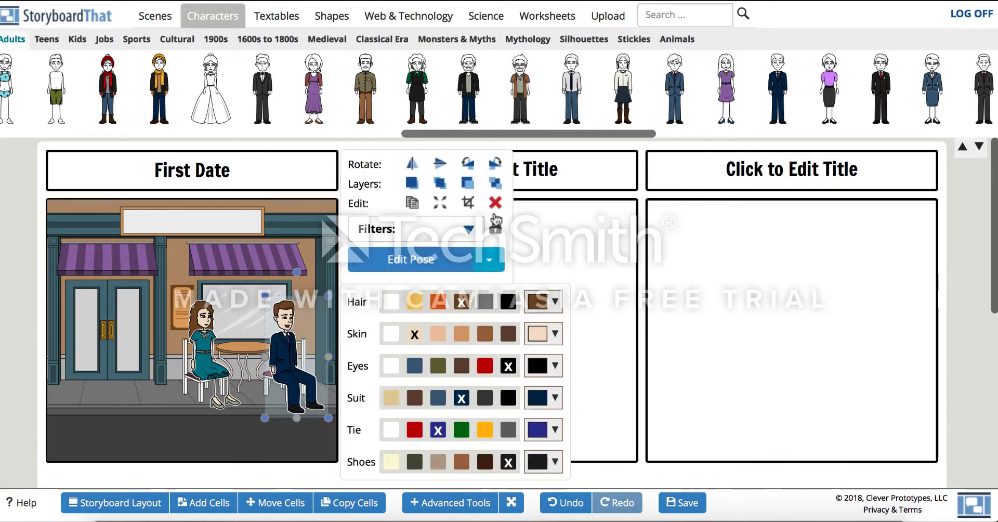
left_click(414, 165)
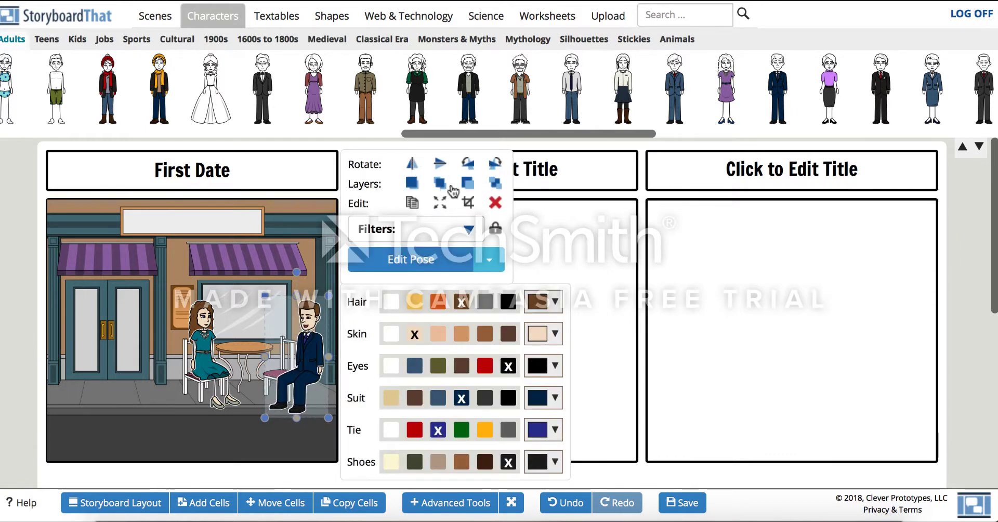
left_click_drag(310, 351, 285, 347)
left_click(292, 452)
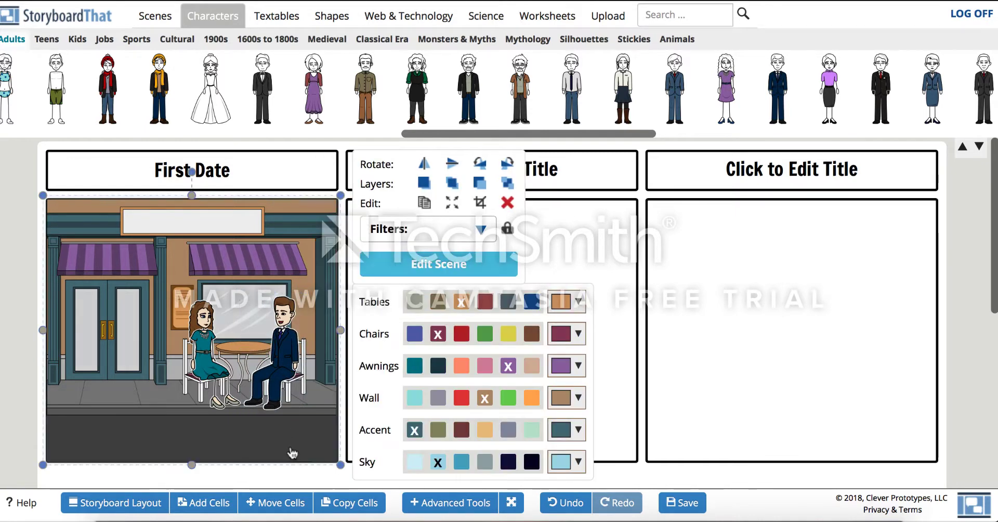
left_click(307, 150)
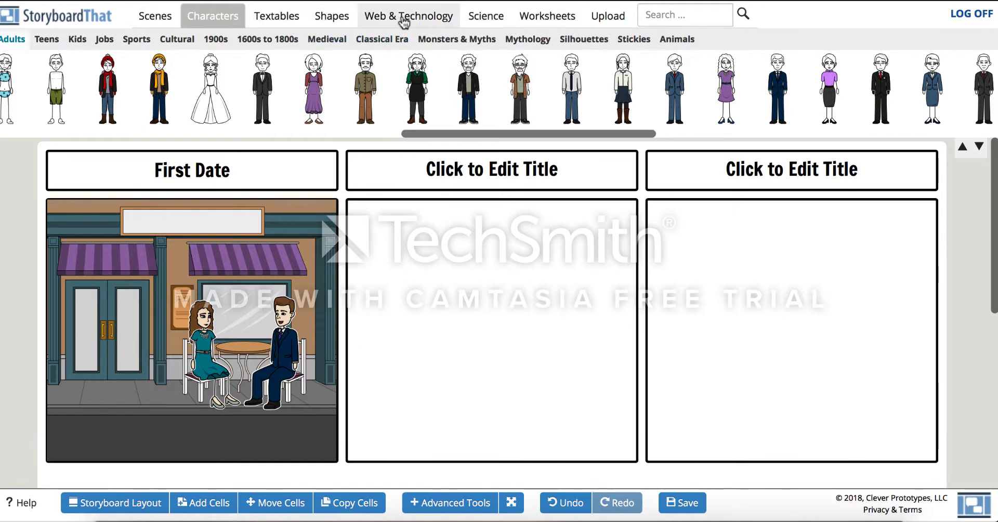
- Search for coffee, add the iced coffee cup to the first cell and set its color to red
left_click(665, 14)
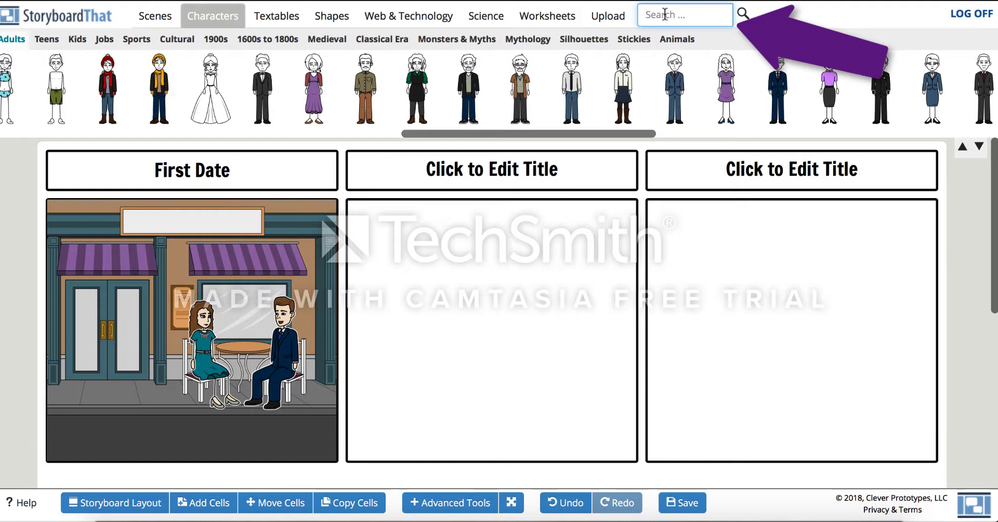
type("coffee")
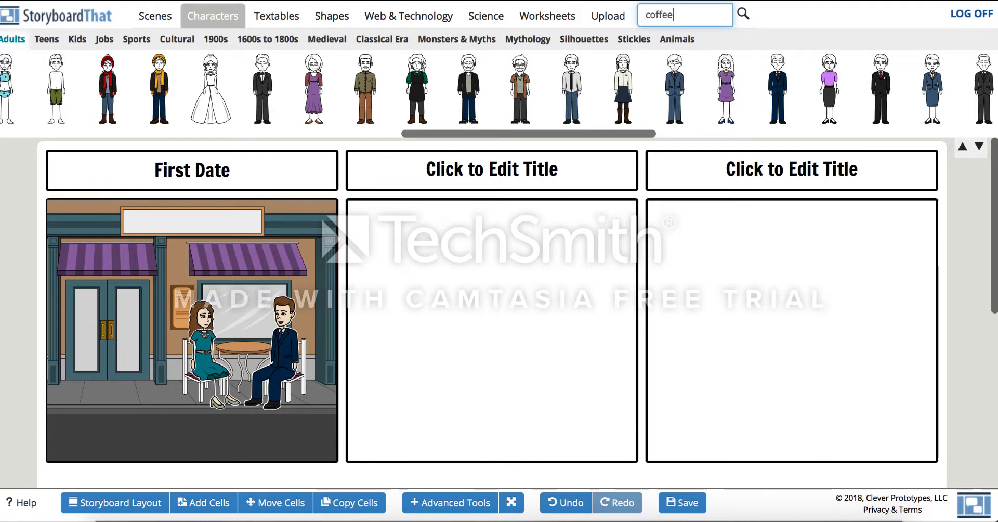
key("Return")
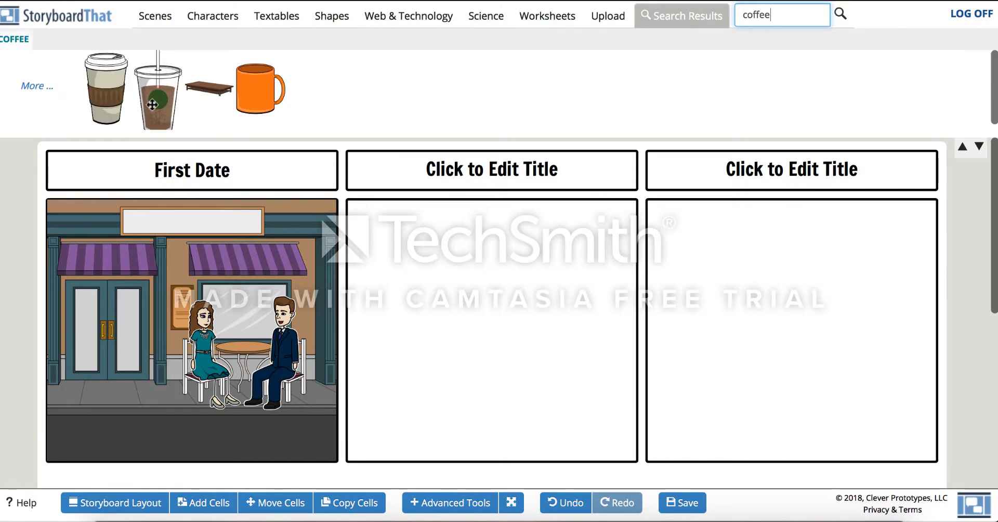
left_click_drag(152, 105, 249, 333)
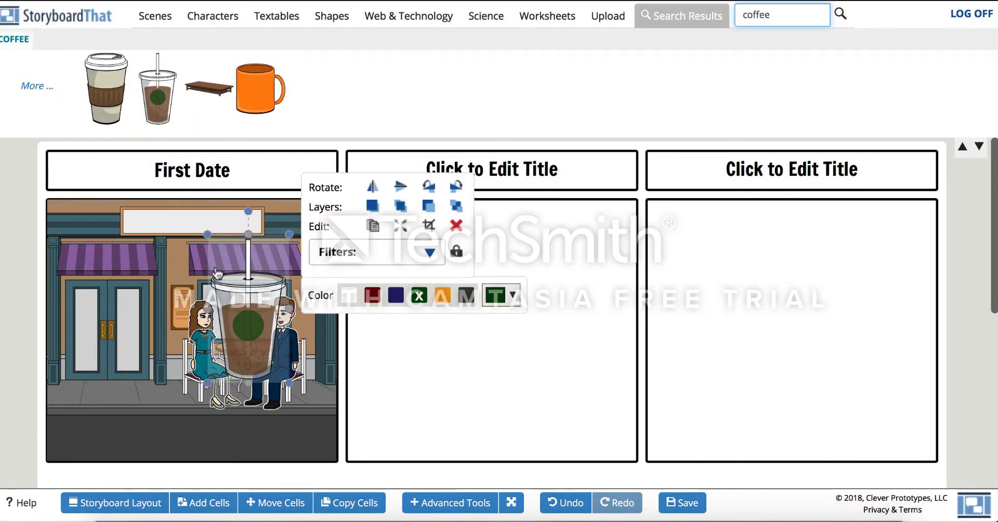
left_click(371, 299)
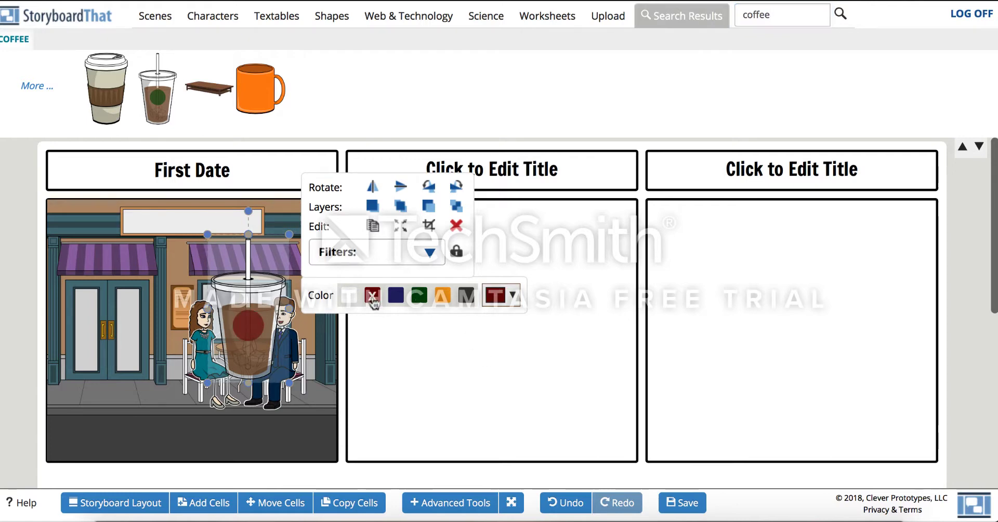
- Remove the iced coffee's color, then shrink it and set it on the café table in front of the man
left_click(467, 296)
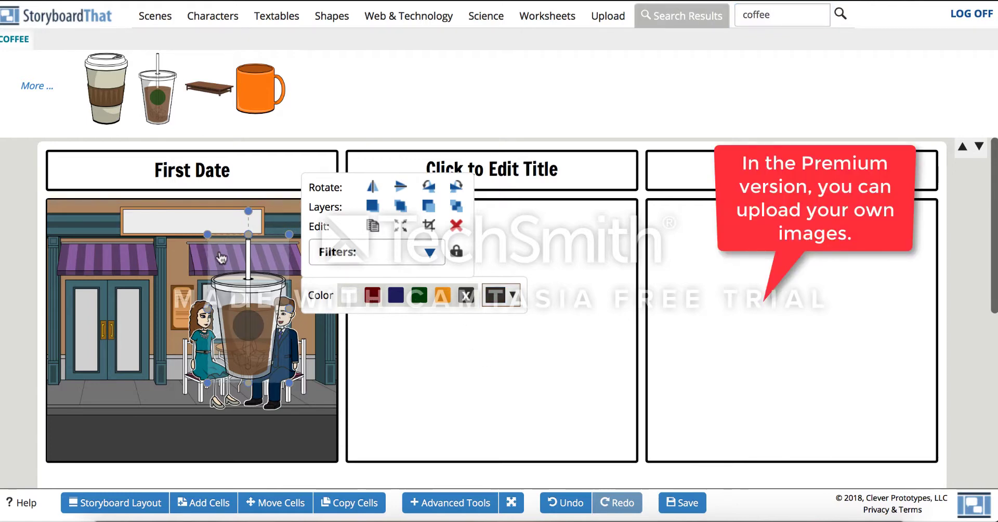
left_click_drag(207, 236, 264, 341)
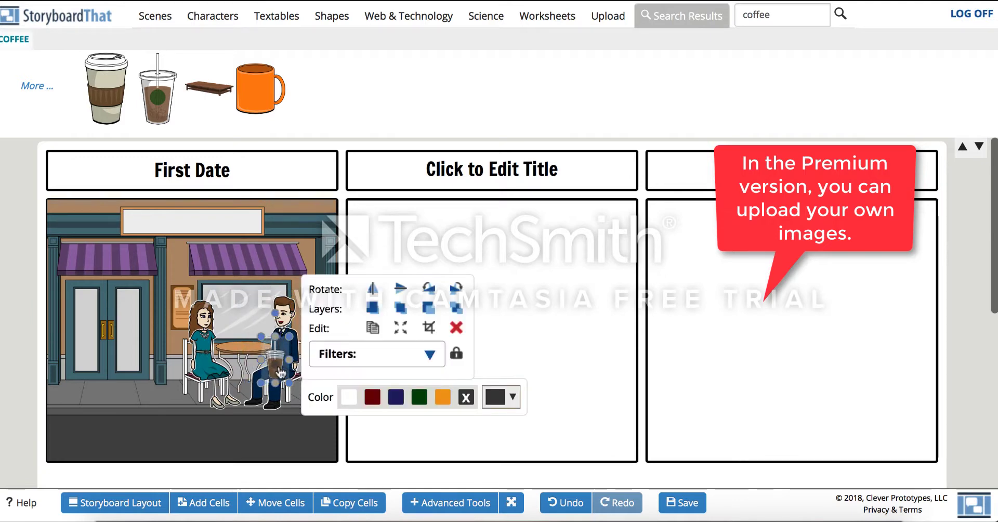
left_click_drag(281, 372, 259, 343)
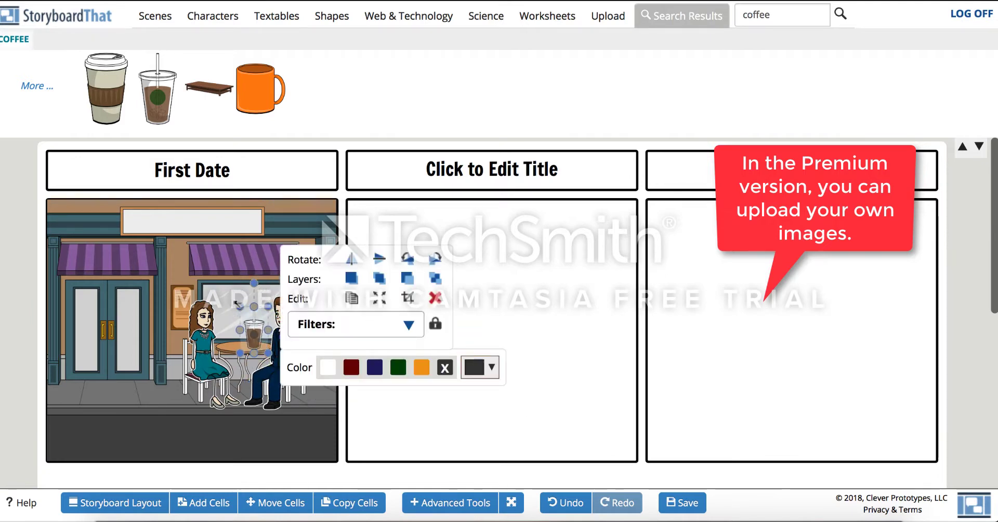
left_click_drag(240, 309, 245, 317)
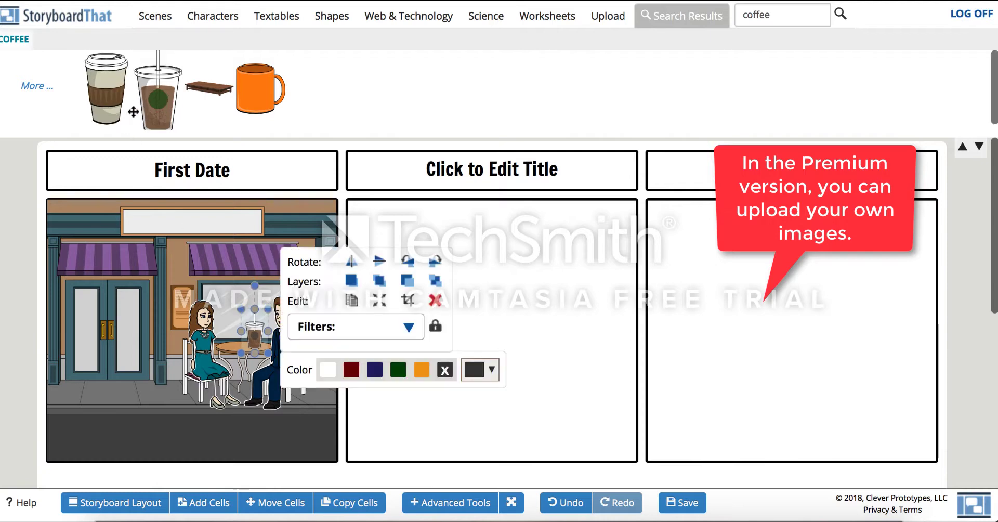
- Add the hot coffee cup to the first cell, shrink it and place it on the table by the woman
left_click_drag(107, 88, 242, 304)
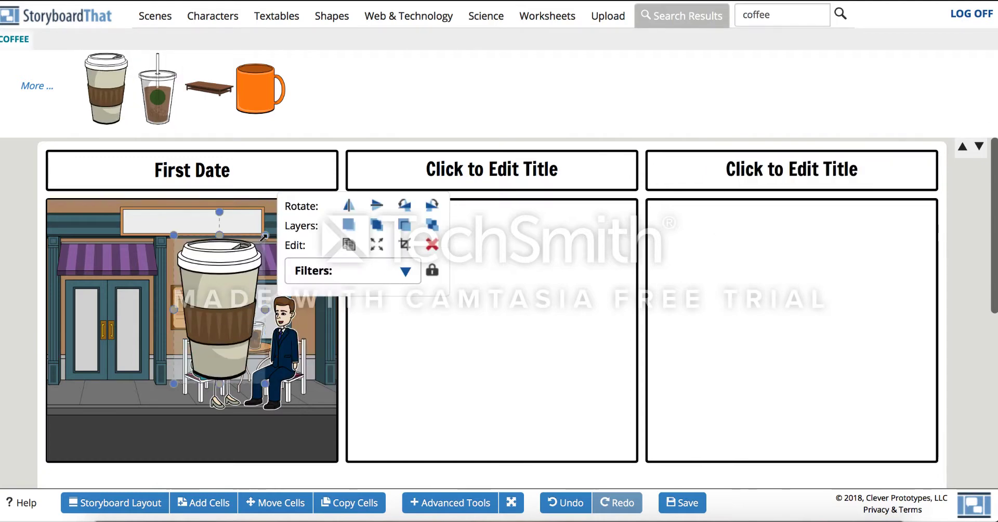
left_click_drag(266, 234, 210, 328)
left_click_drag(197, 364, 239, 333)
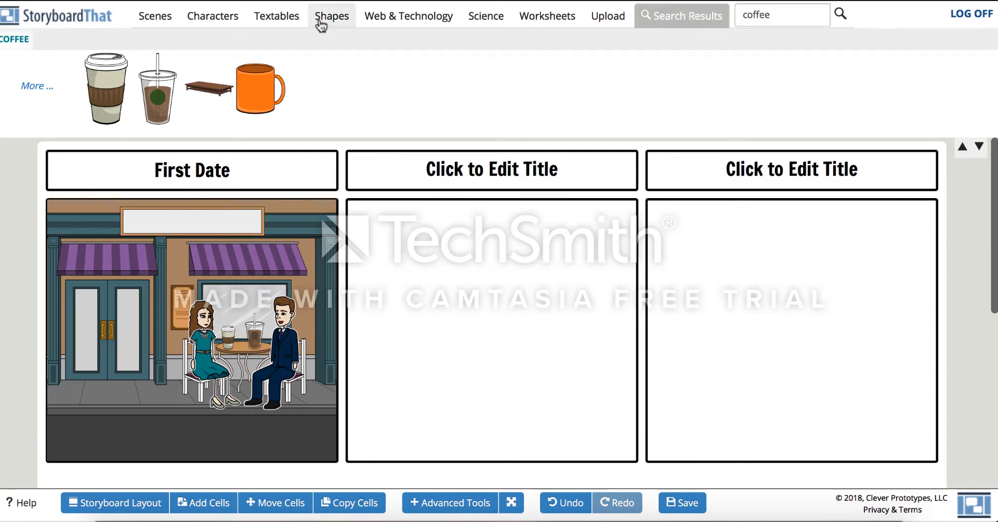
- Add a rectangular text box over the café's sign and enter Bailey's
left_click(281, 18)
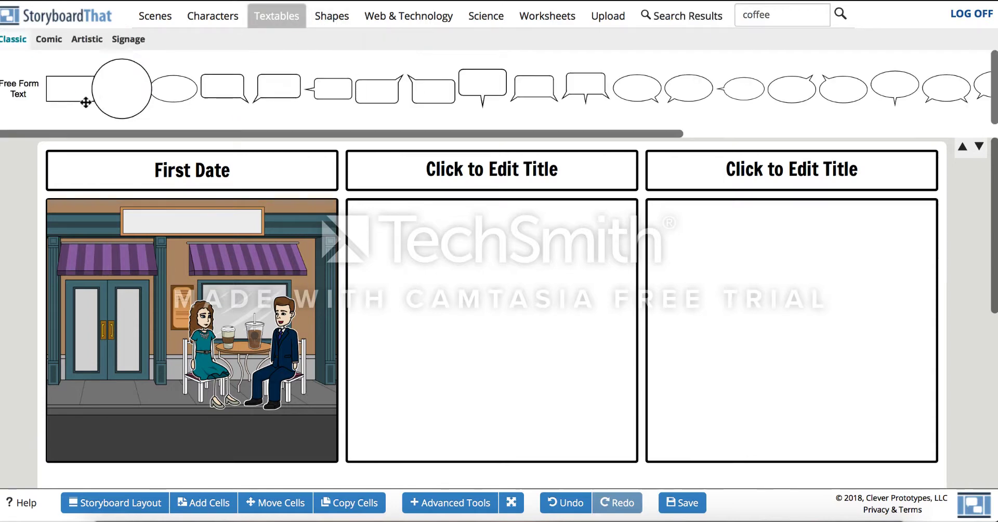
left_click_drag(82, 98, 156, 218)
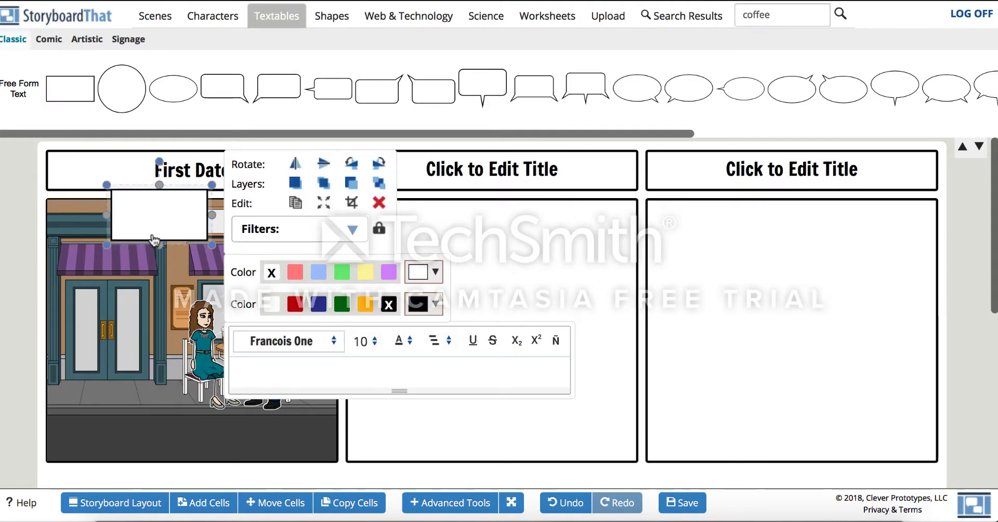
left_click_drag(105, 184, 150, 208)
left_click_drag(144, 245, 266, 222)
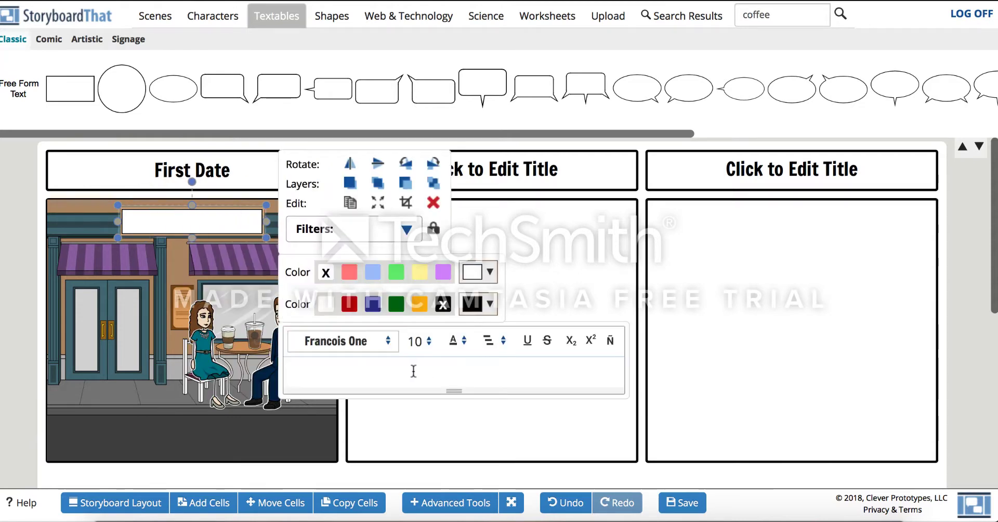
type("Baile")
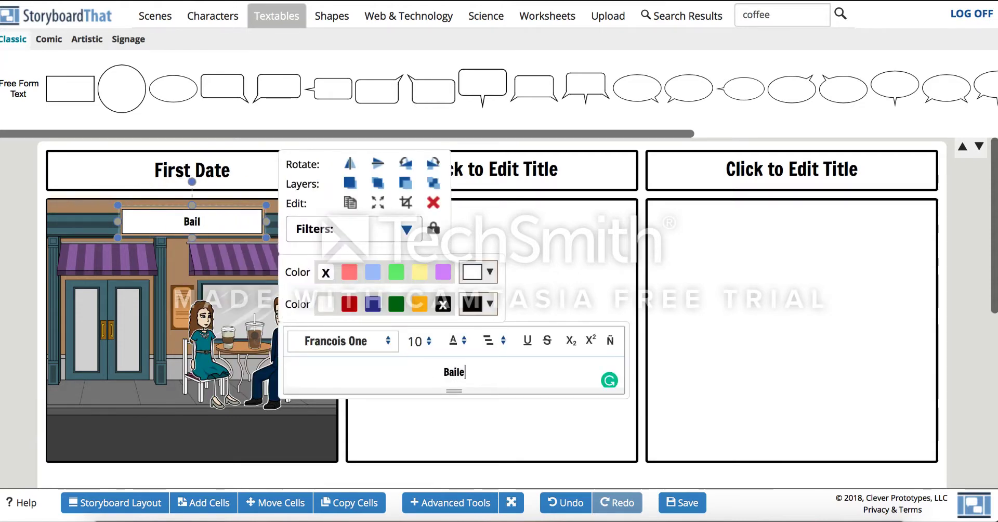
type("y's")
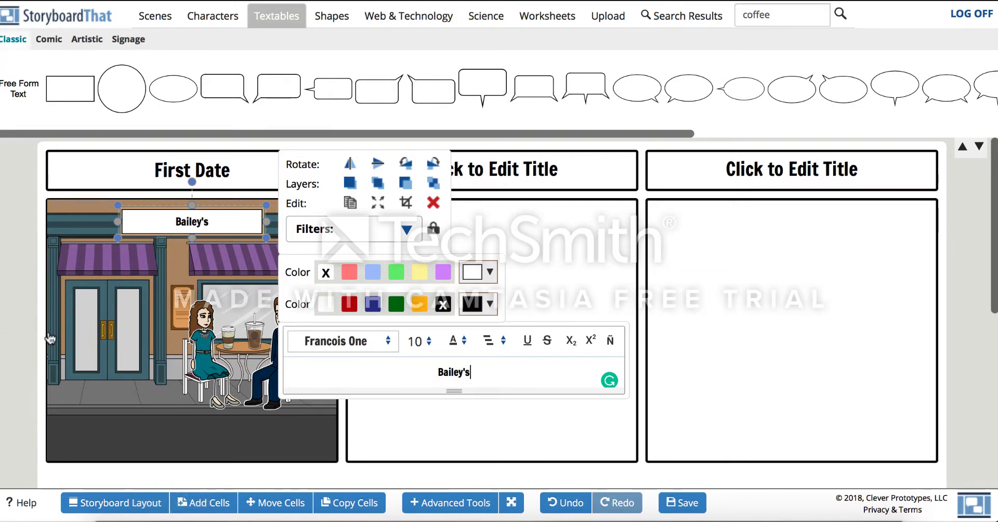
- Set the sign text's font size to 18
left_click(421, 341)
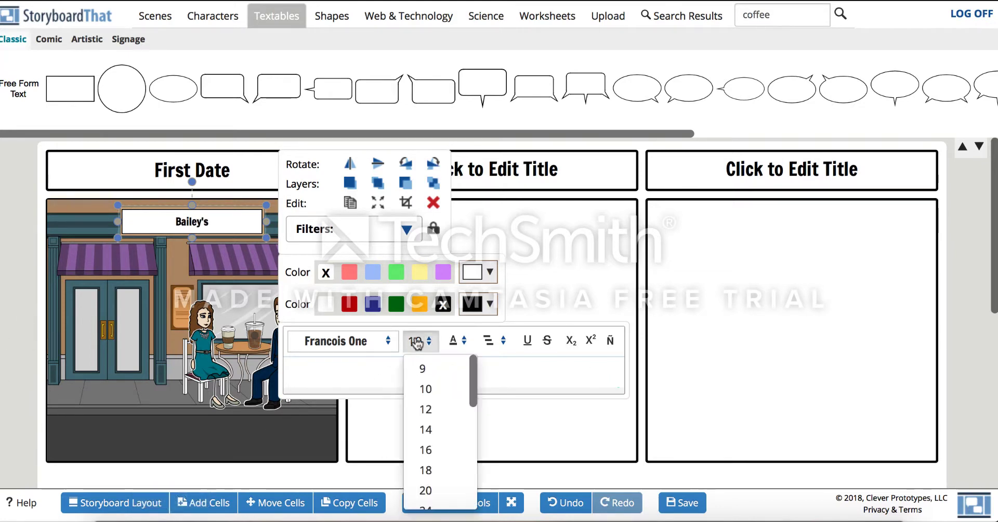
left_click(448, 478)
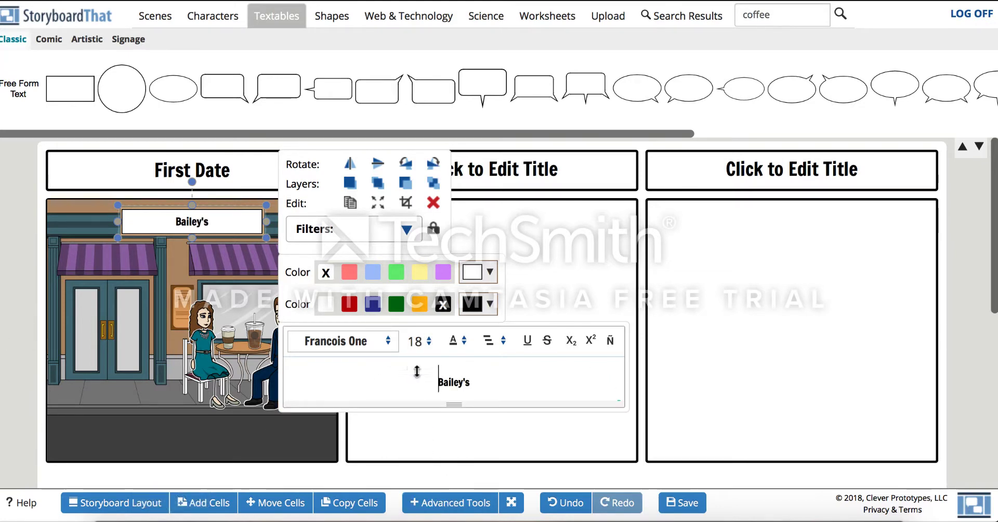
- Fill the sign's text box with a custom light purple color
left_click(442, 272)
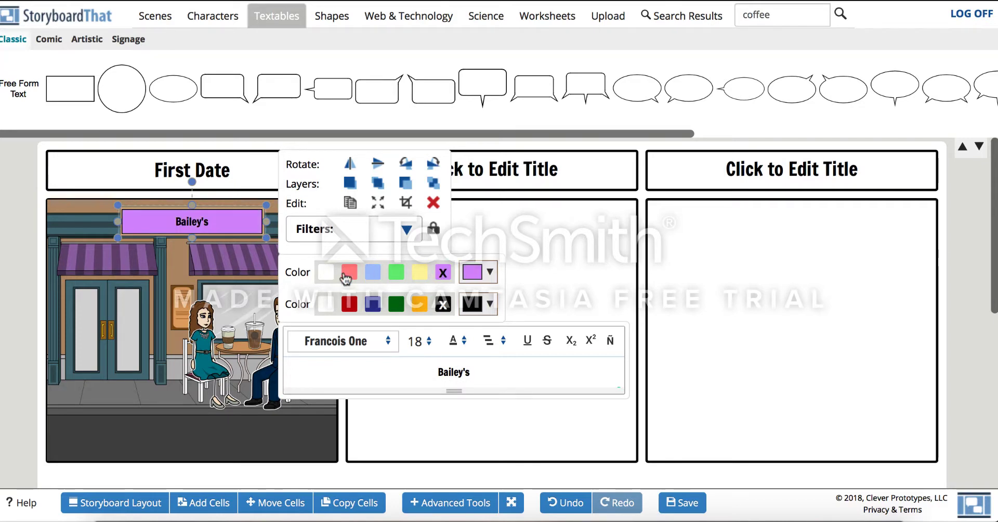
left_click(349, 304)
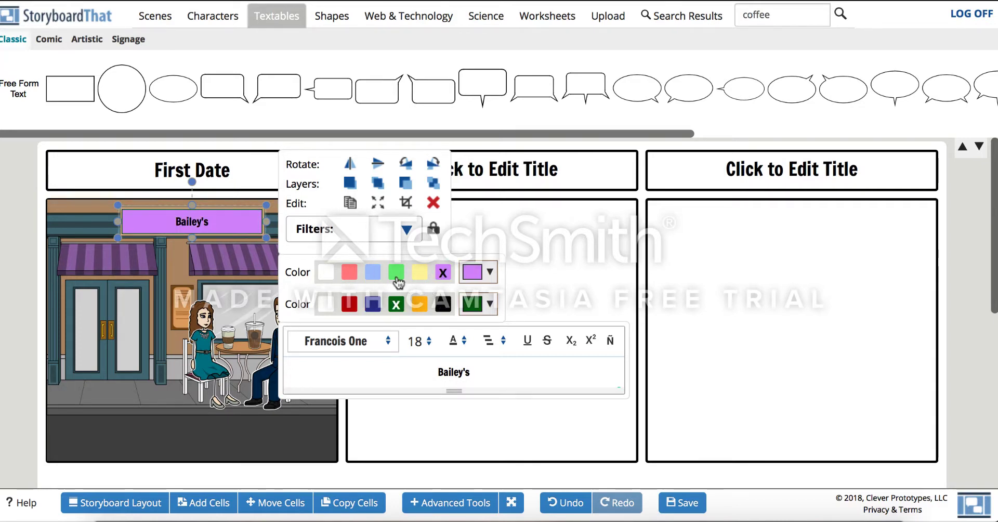
left_click(397, 274)
left_click(489, 272)
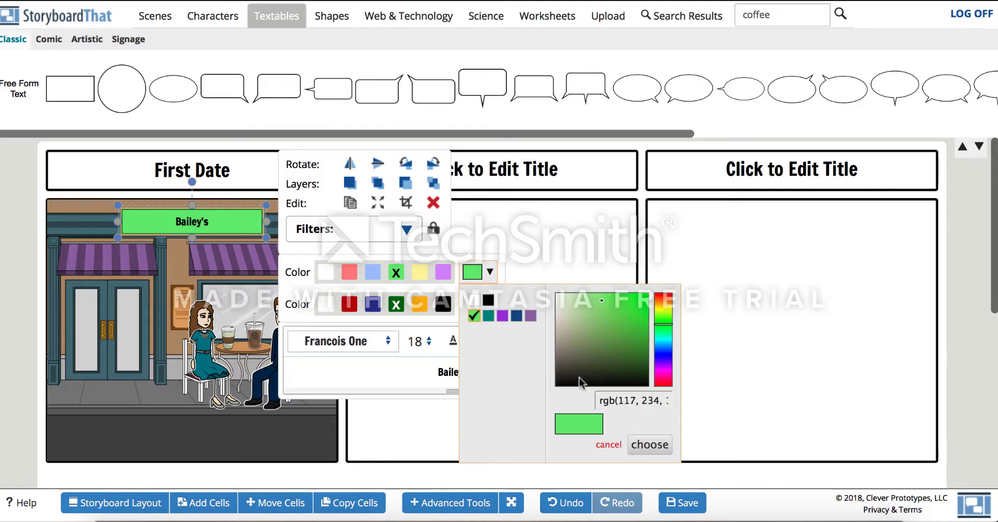
left_click(612, 339)
left_click_drag(613, 376, 600, 333)
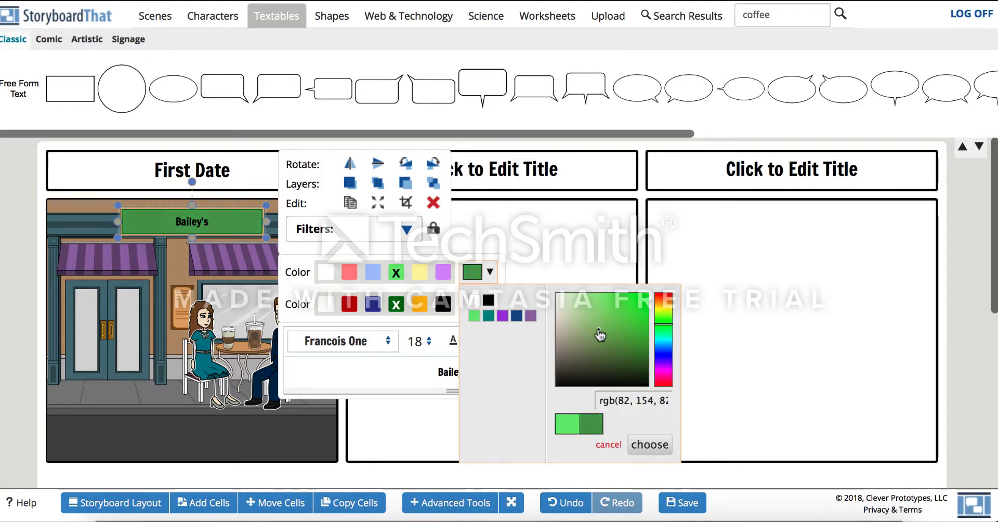
left_click(660, 367)
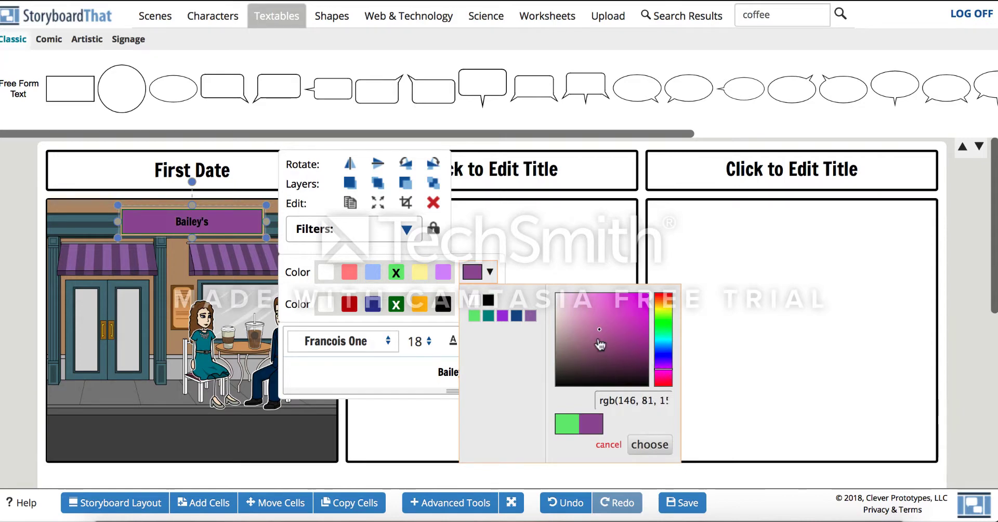
left_click_drag(600, 343, 580, 314)
left_click(345, 390)
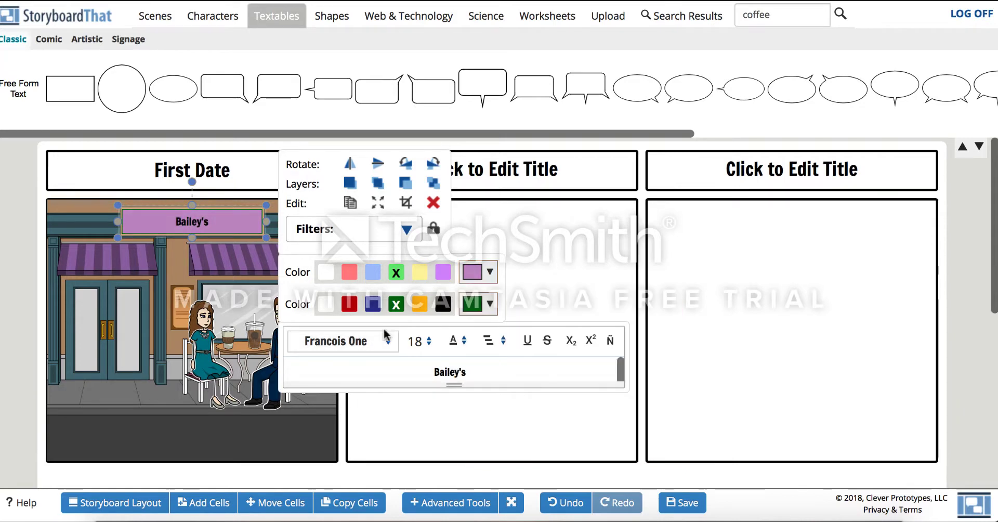
- Pick a custom gray-green text color for the sign
left_click(490, 304)
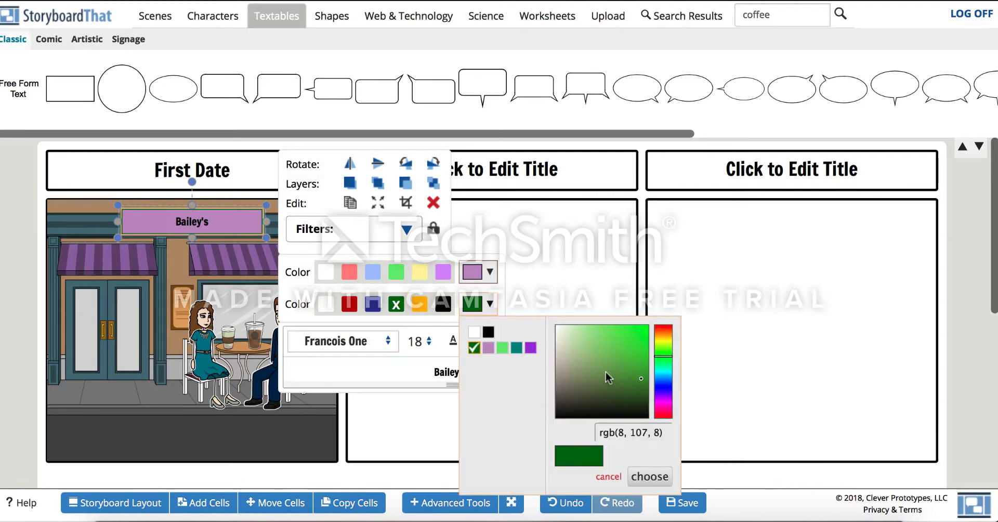
left_click(565, 365)
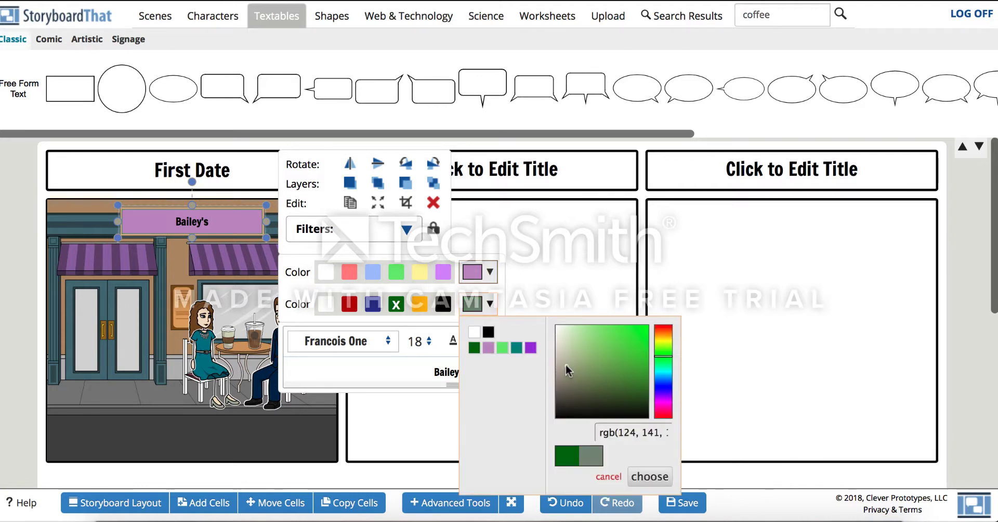
left_click(416, 372)
- Select the sign text, replace it and retype Bailey's, then deselect the box
left_click_drag(506, 369, 379, 367)
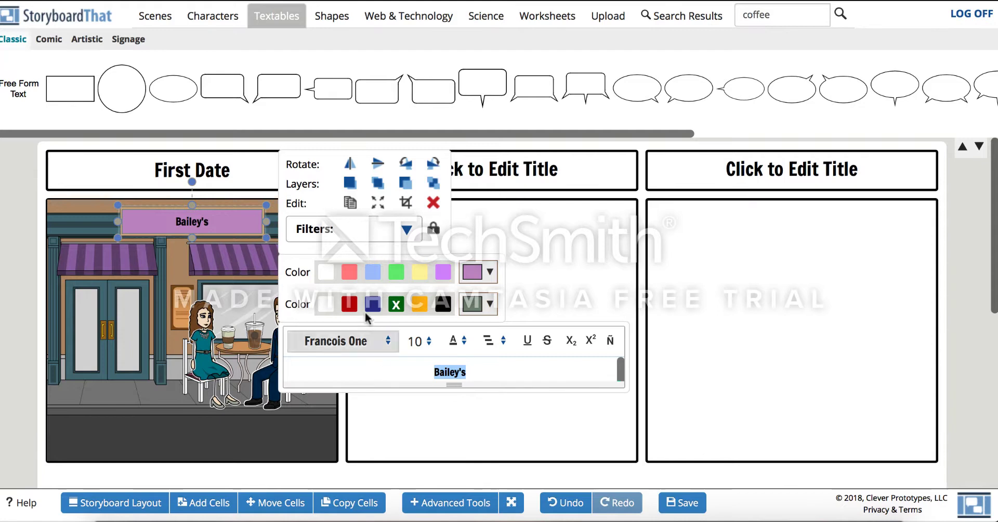
left_click(416, 347)
scroll(439, 489, "down", 5)
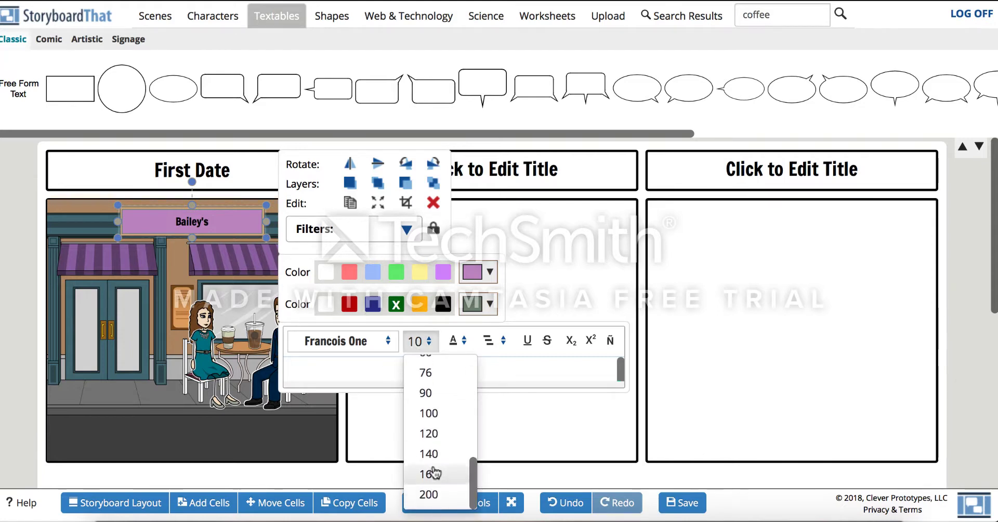
left_click(443, 392)
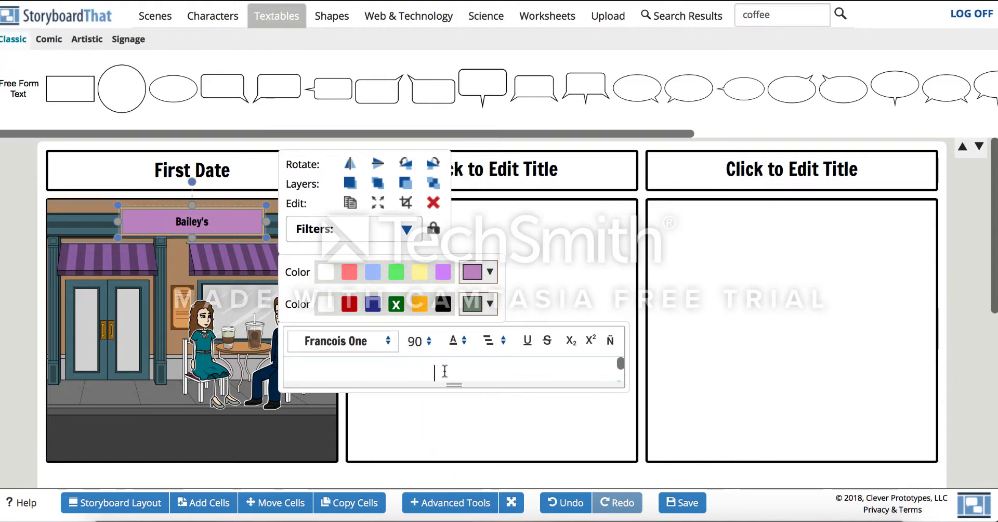
key("BackSpace")
type("B")
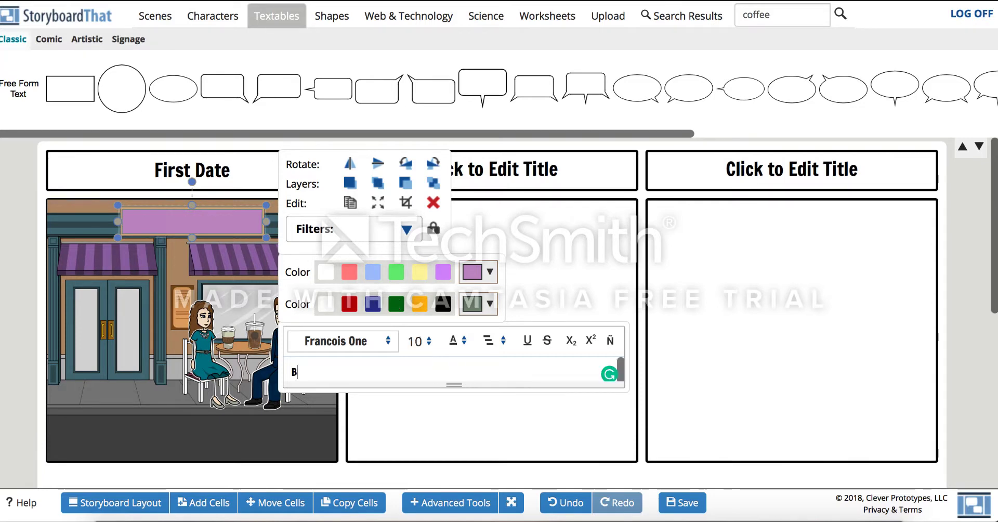
type("aileys")
key("BackSpace")
type(";")
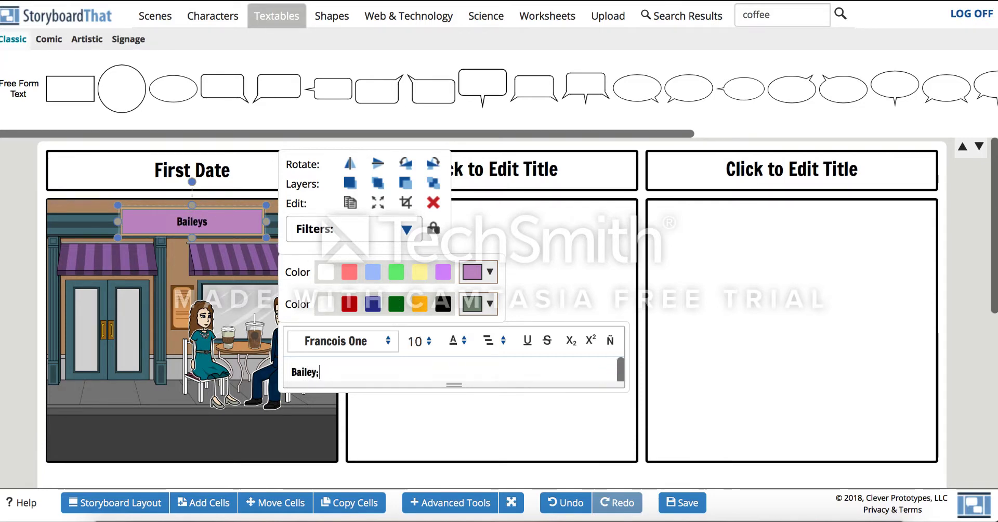
key("BackSpace")
key("BackSpace")
type("'s")
left_click(333, 483)
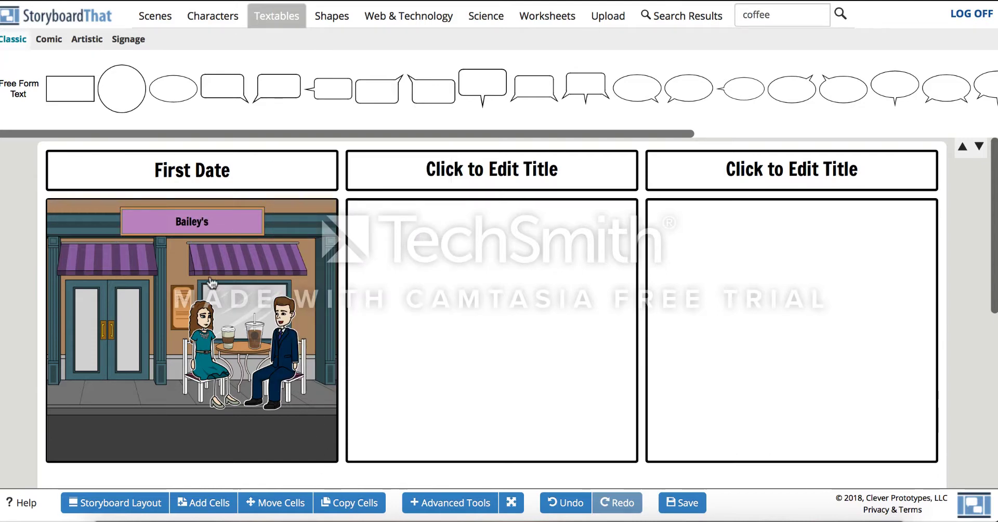
- Scroll through the storyboard to review all its cells
scroll(753, 317, "down", 5)
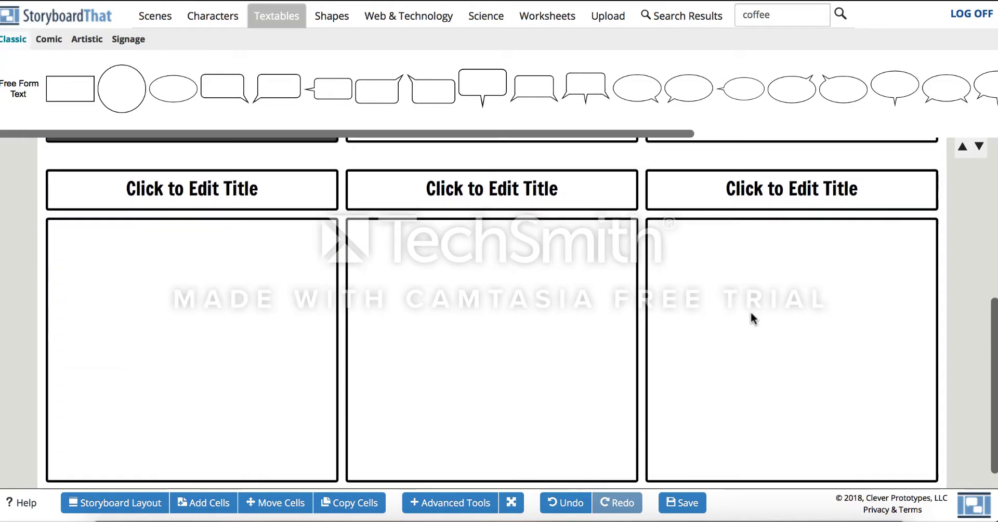
scroll(750, 313, "up", 5)
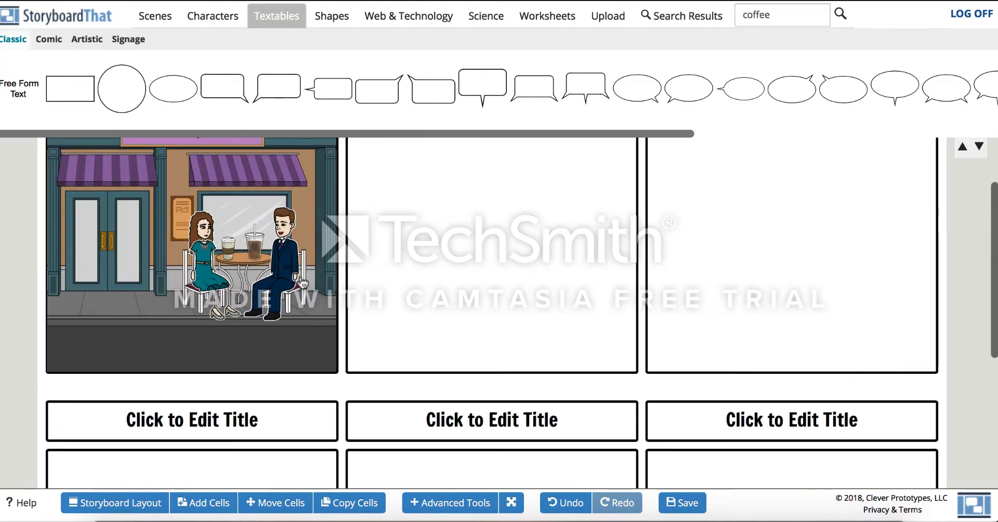
scroll(713, 277, "up", 3)
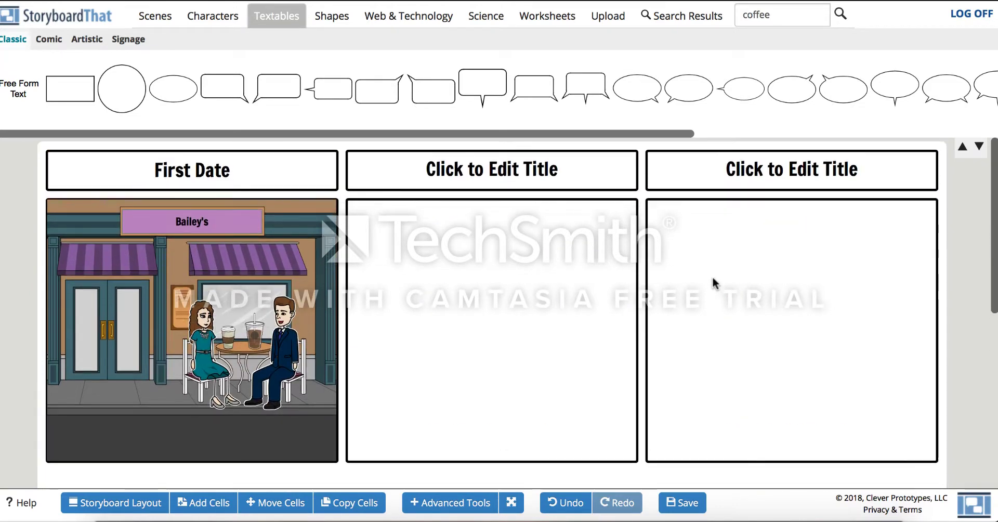
scroll(713, 276, "down", 6)
scroll(712, 276, "up", 3)
scroll(712, 277, "up", 3)
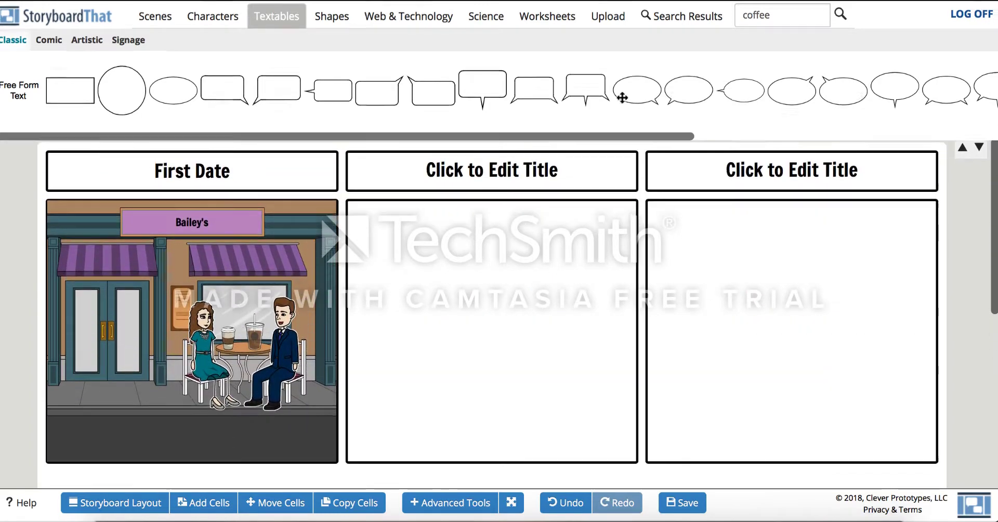
scroll(156, 286, "down", 6)
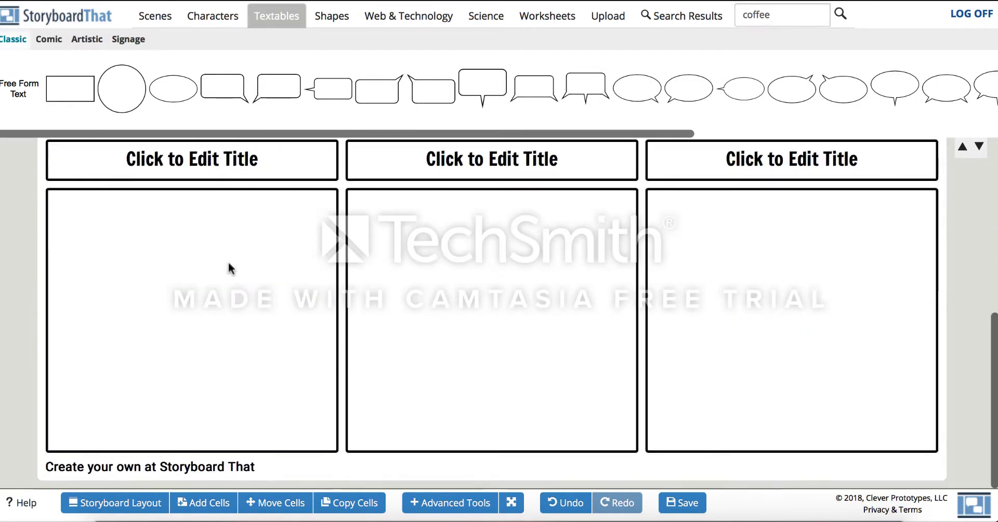
- Save the storyboard with the title Test Storyboard and a short description about teaching
left_click(690, 500)
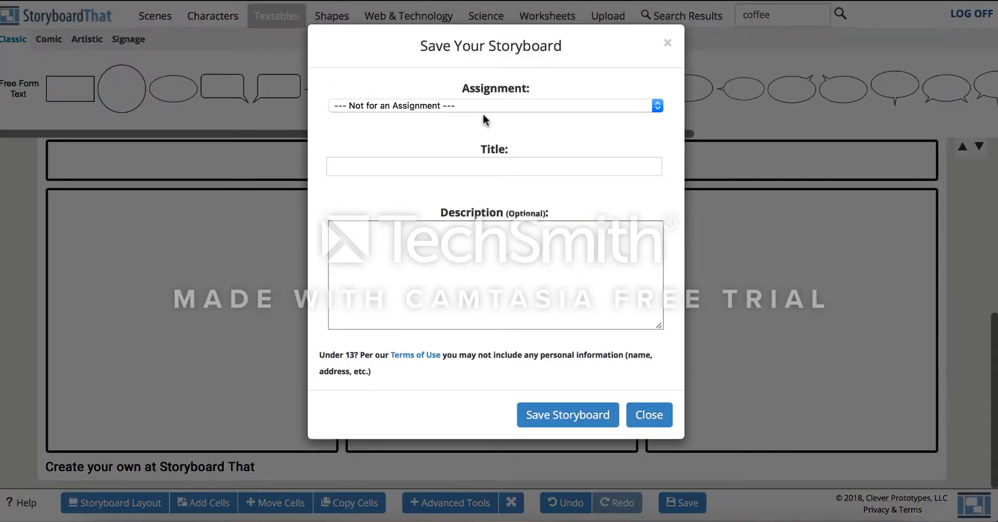
left_click(482, 105)
left_click(482, 167)
left_click(481, 168)
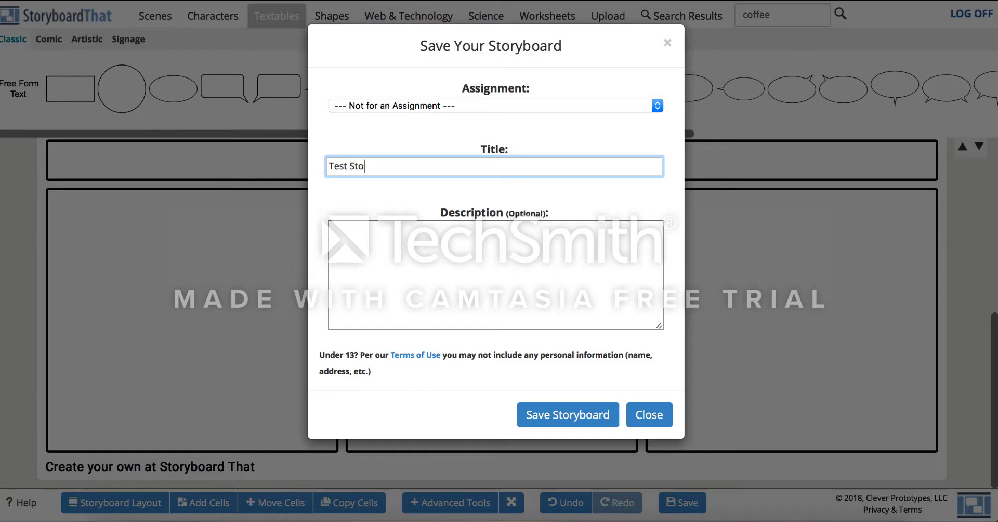
left_click(496, 272)
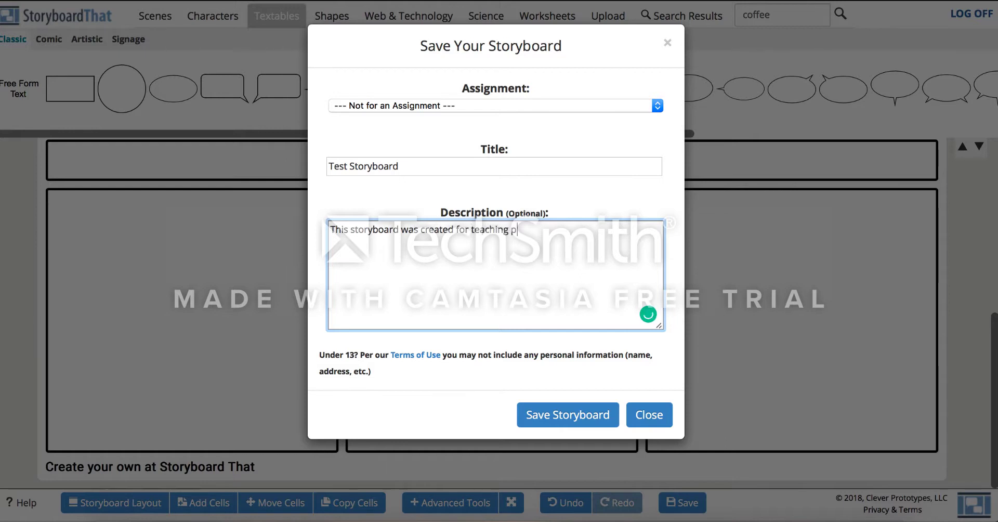
key("BackSpace")
key("BackSpace")
left_click(557, 414)
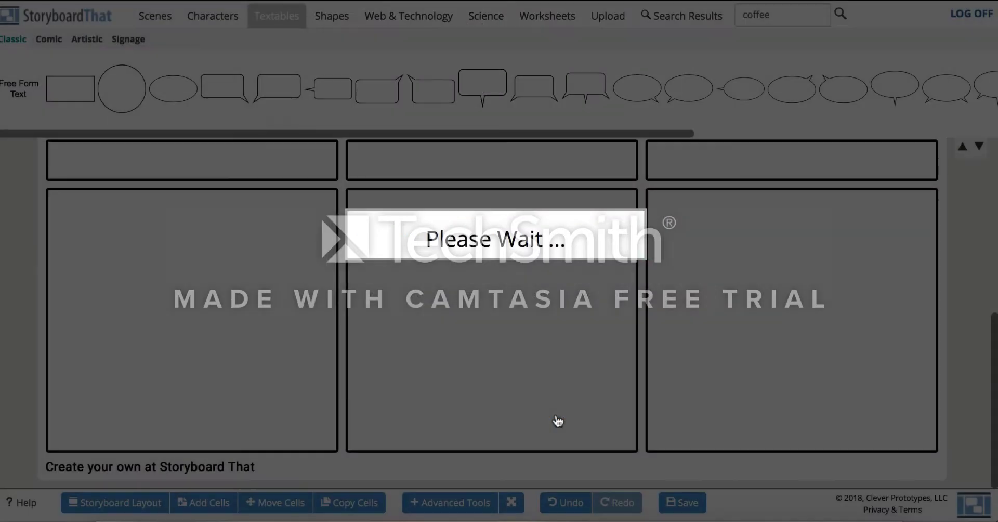
- Review the saved Test Storyboard and browse the Date to Child storyboard in My Storyboards
scroll(285, 301, "down", 10)
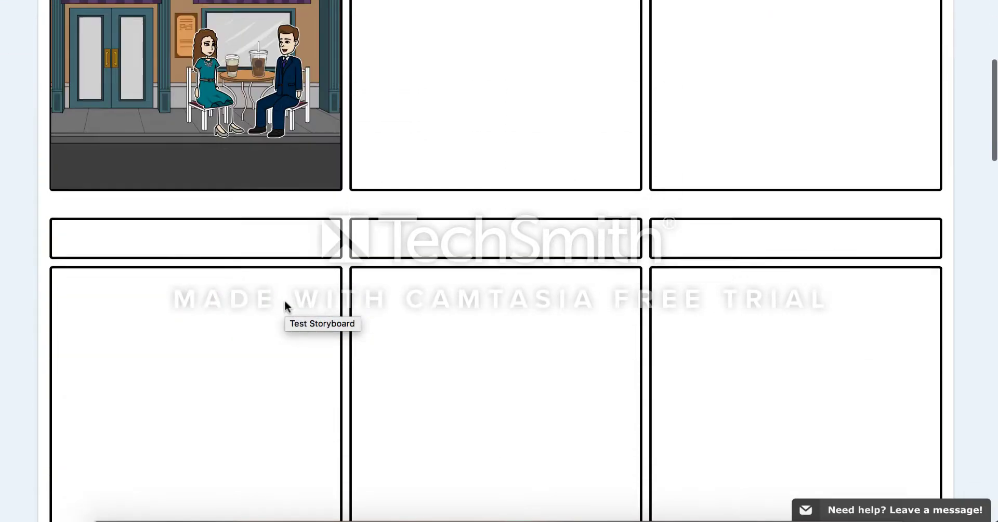
scroll(285, 301, "down", 5)
scroll(285, 301, "up", 15)
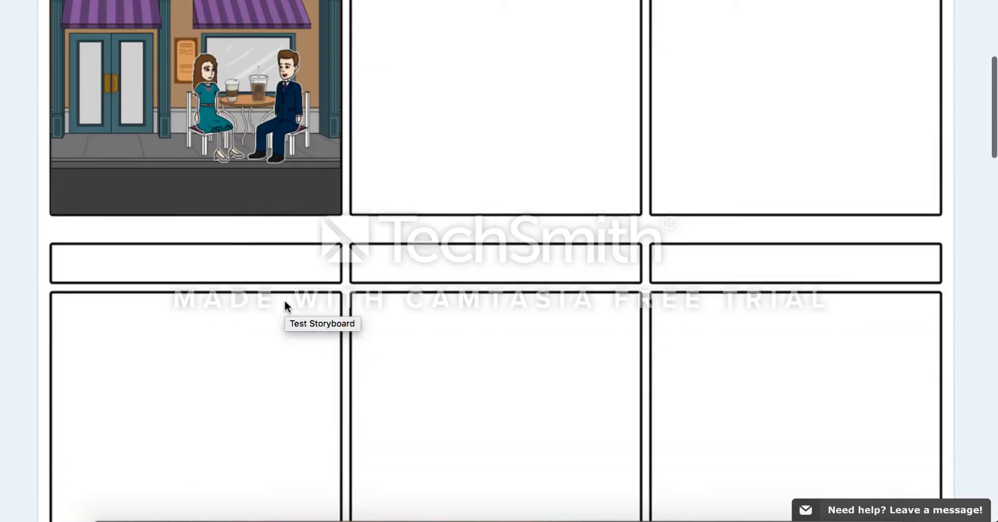
scroll(285, 307, "up", 3)
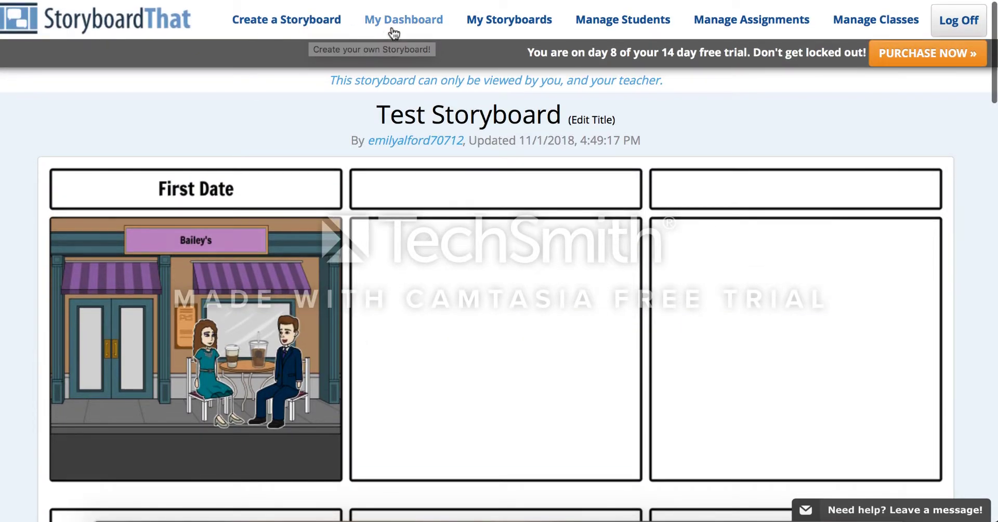
left_click(501, 22)
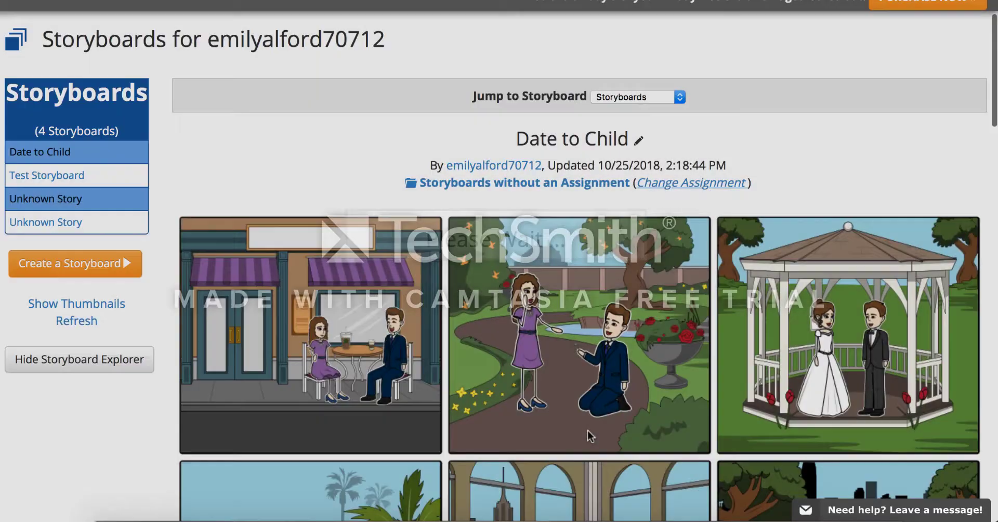
scroll(588, 436, "down", 4)
scroll(588, 434, "down", 5)
scroll(590, 435, "up", 5)
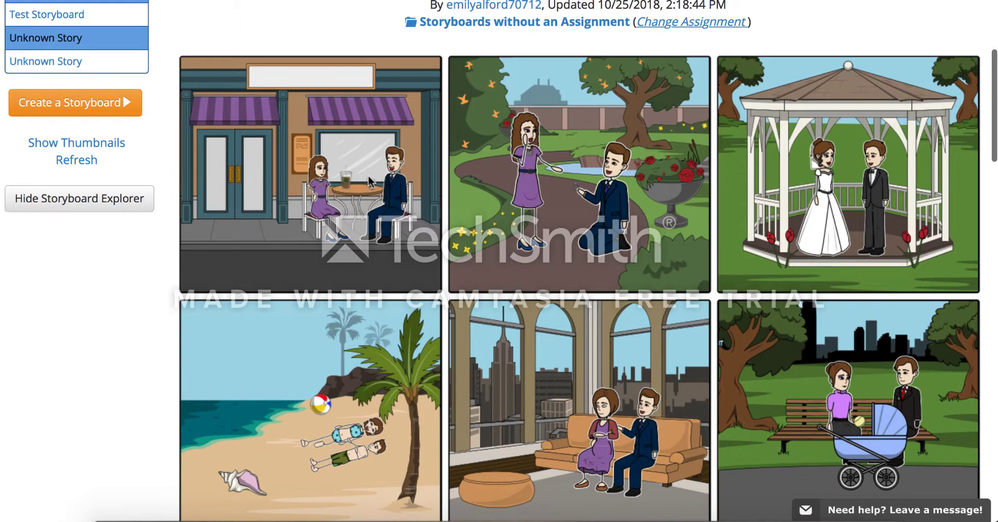
scroll(367, 183, "down", 7)
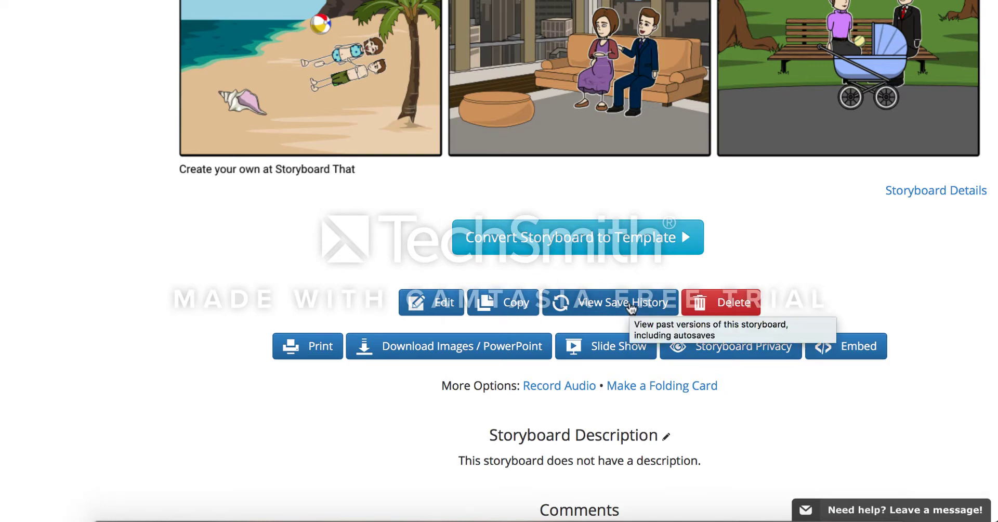
- Open the save history of the Date to Child storyboard and examine its earlier revisions
left_click(631, 308)
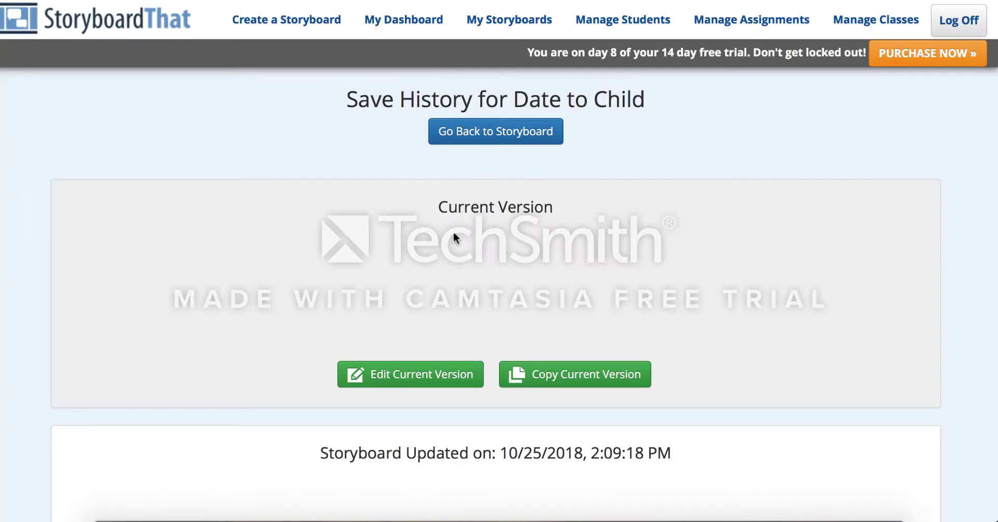
scroll(450, 246, "down", 4)
scroll(450, 247, "down", 5)
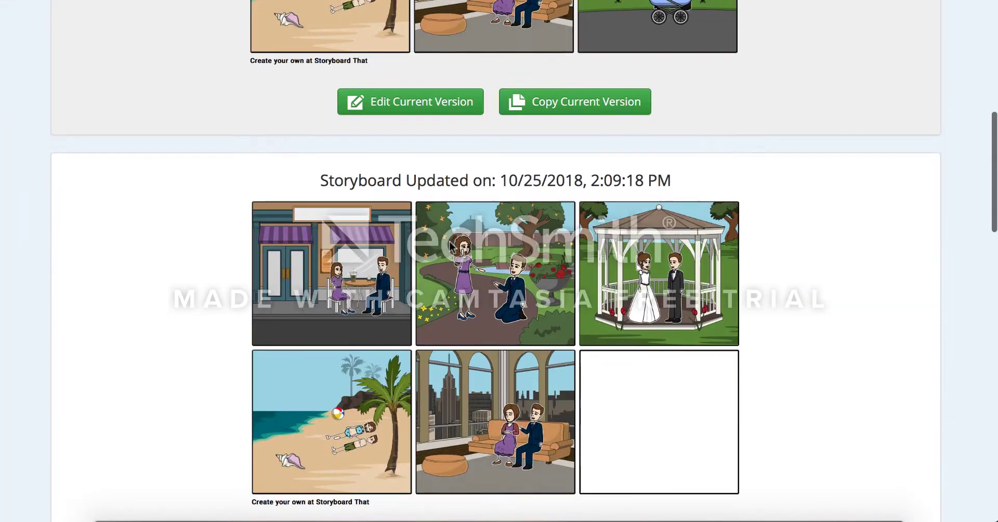
scroll(449, 245, "down", 7)
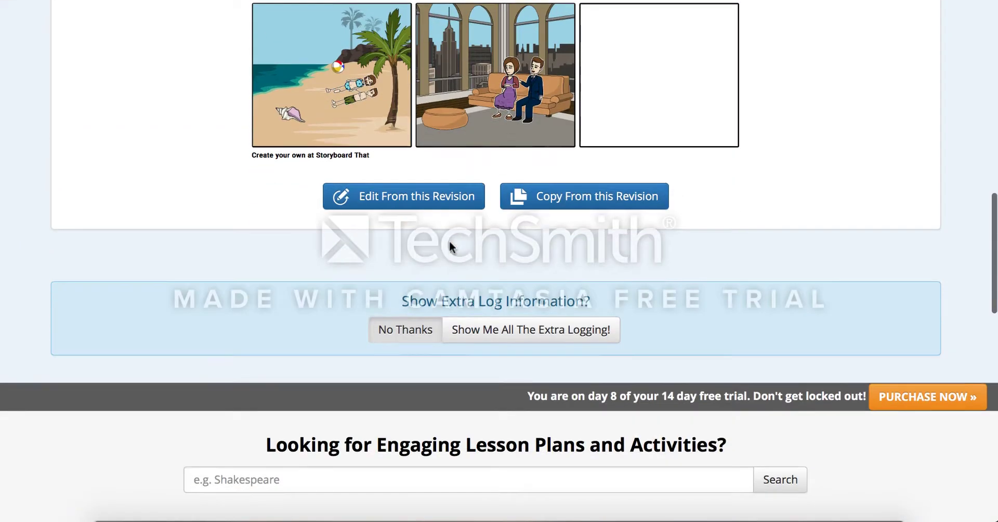
scroll(449, 245, "up", 5)
scroll(450, 241, "up", 2)
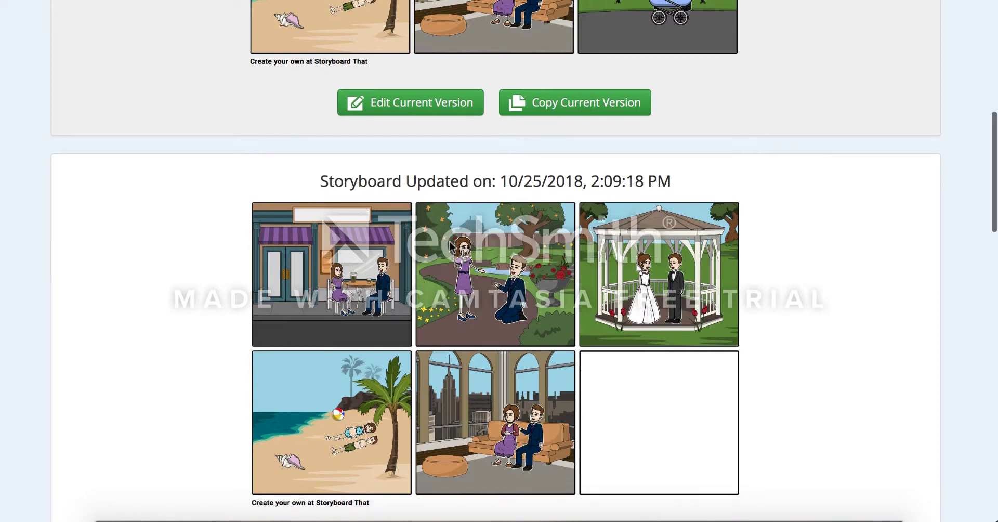
scroll(450, 244, "down", 1)
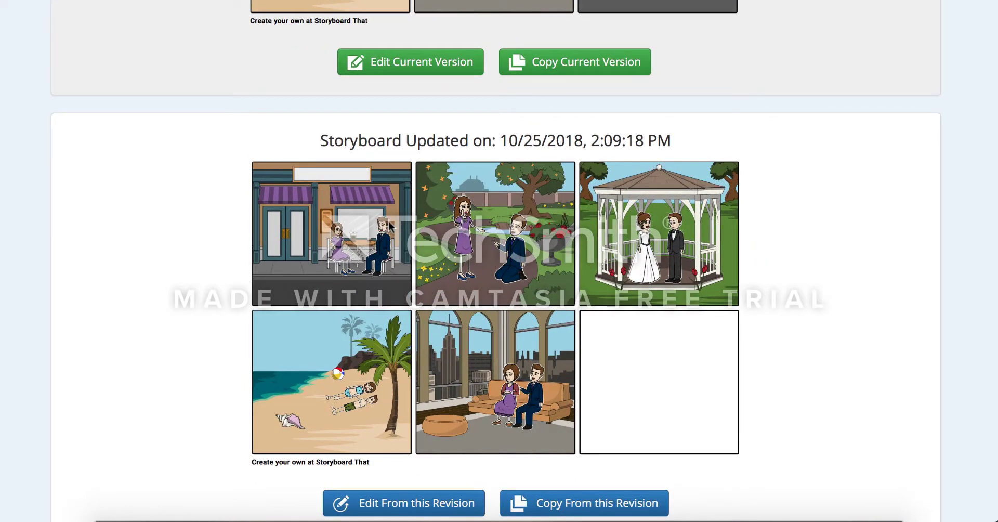
scroll(390, 224, "down", 4)
scroll(390, 224, "up", 4)
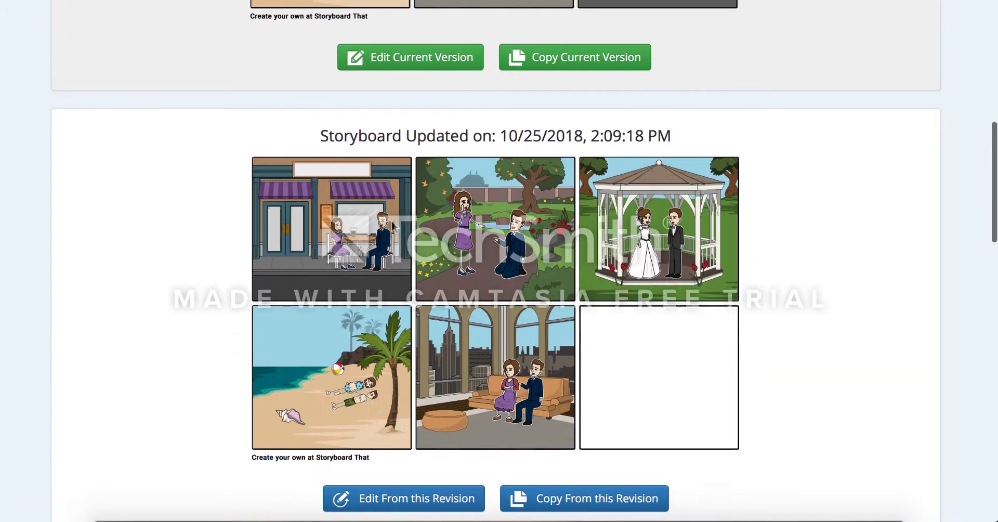
scroll(392, 226, "down", 2)
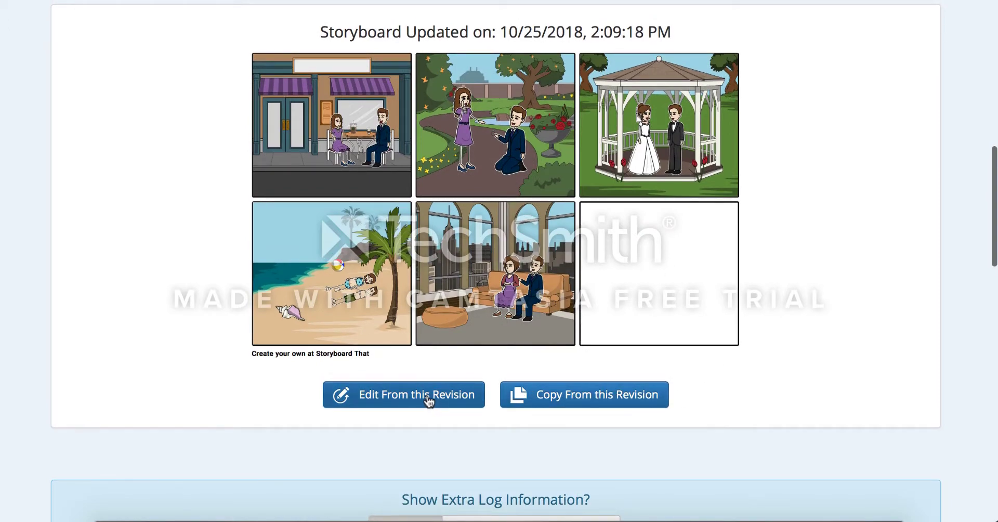
scroll(429, 401, "up", 2)
scroll(429, 401, "down", 4)
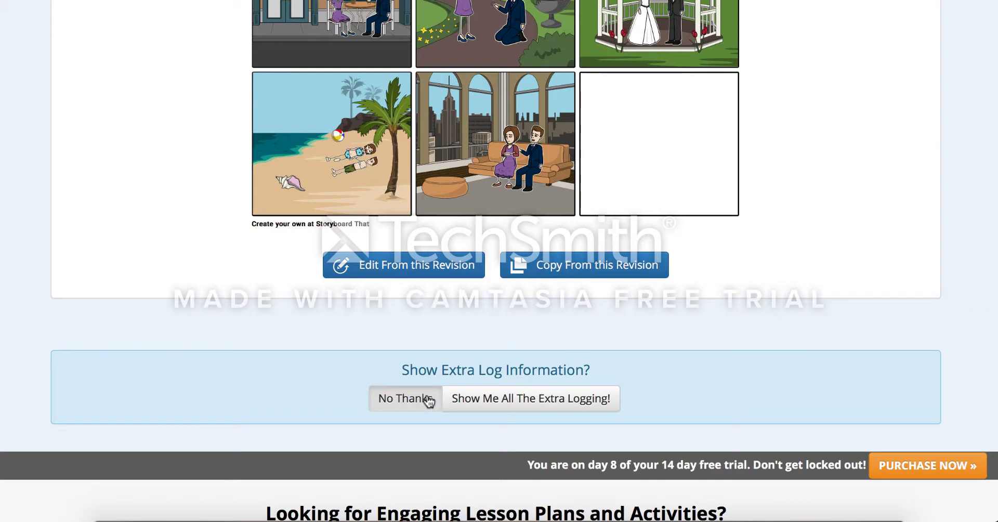
left_click(429, 401)
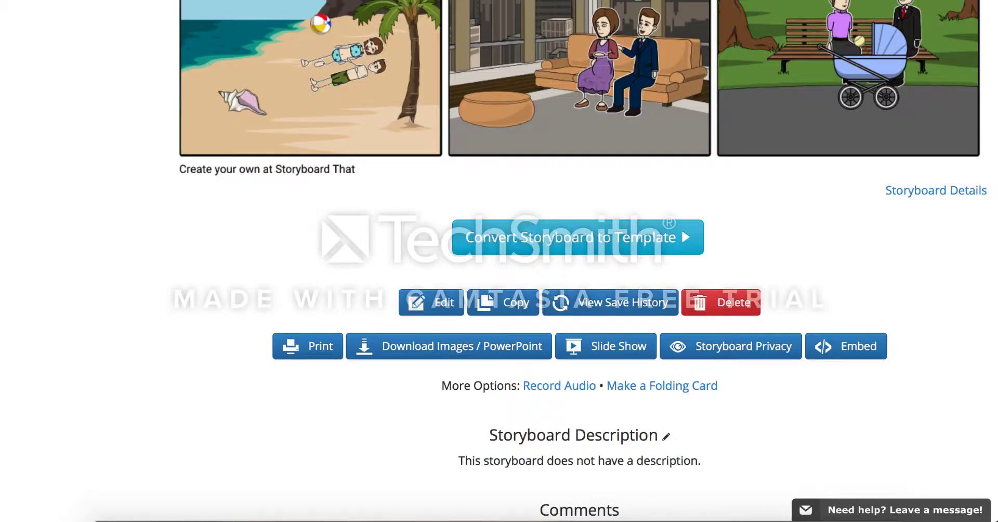
- Scroll through the Date to Child storyboard page and its editing, sharing and export options
scroll(469, 165, "up", 3)
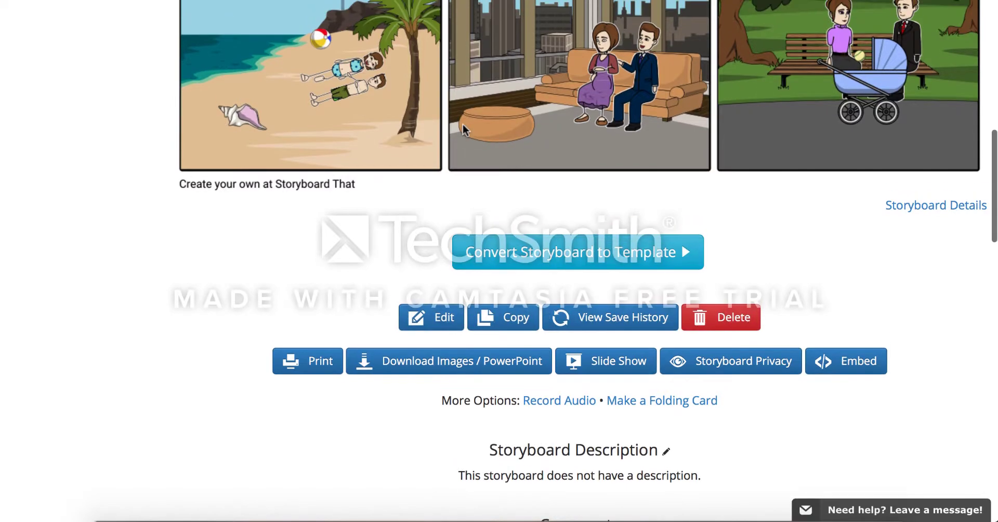
scroll(470, 164, "up", 3)
scroll(468, 164, "down", 6)
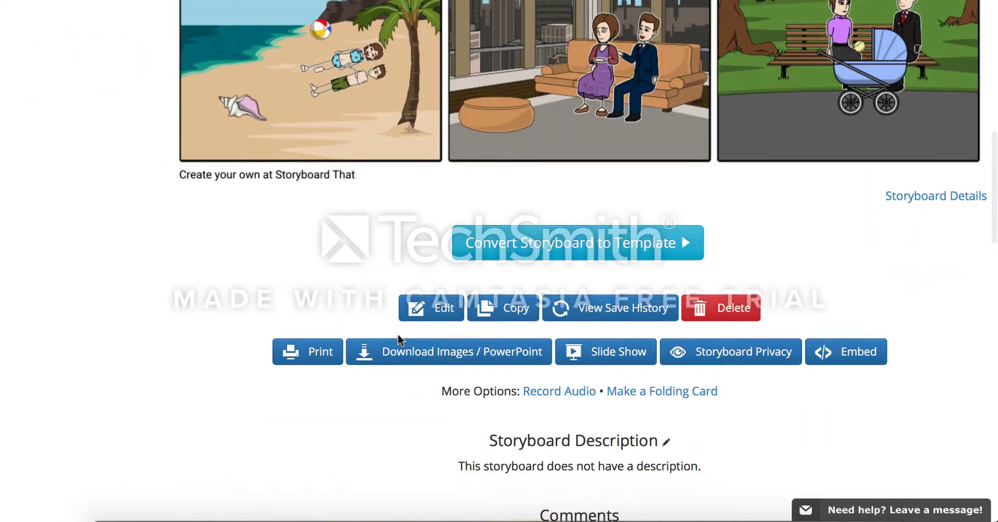
scroll(489, 359, "up", 6)
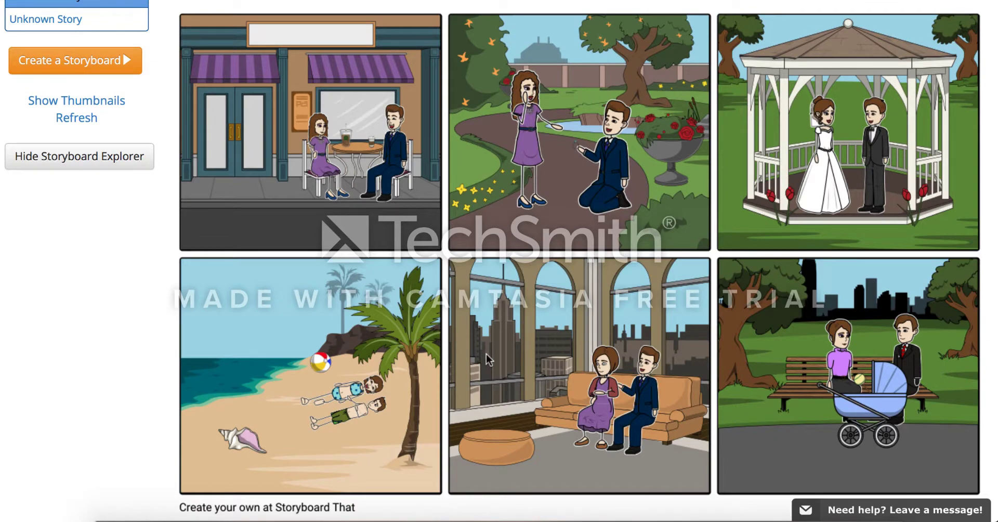
scroll(486, 354, "down", 6)
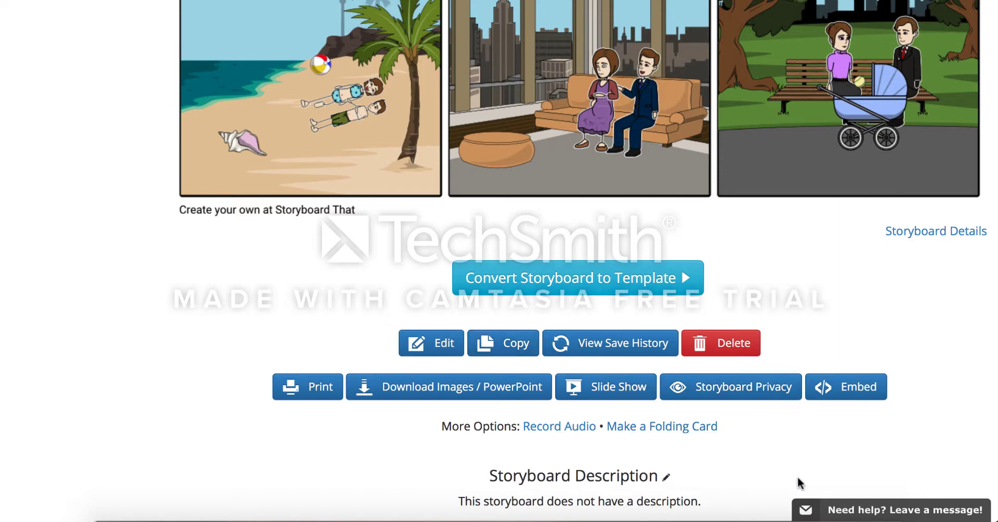
scroll(797, 481, "down", 1)
scroll(821, 260, "up", 12)
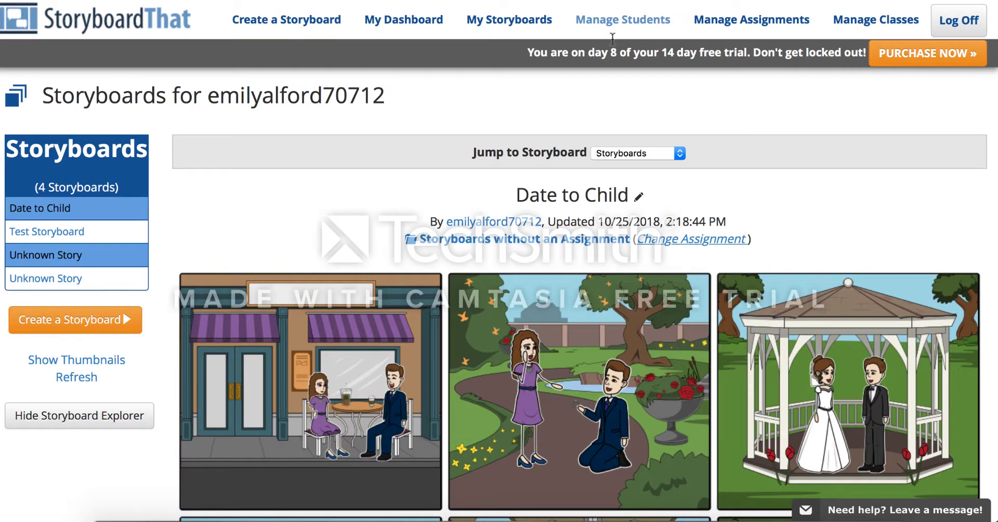
left_click_drag(611, 52, 747, 59)
left_click(744, 61)
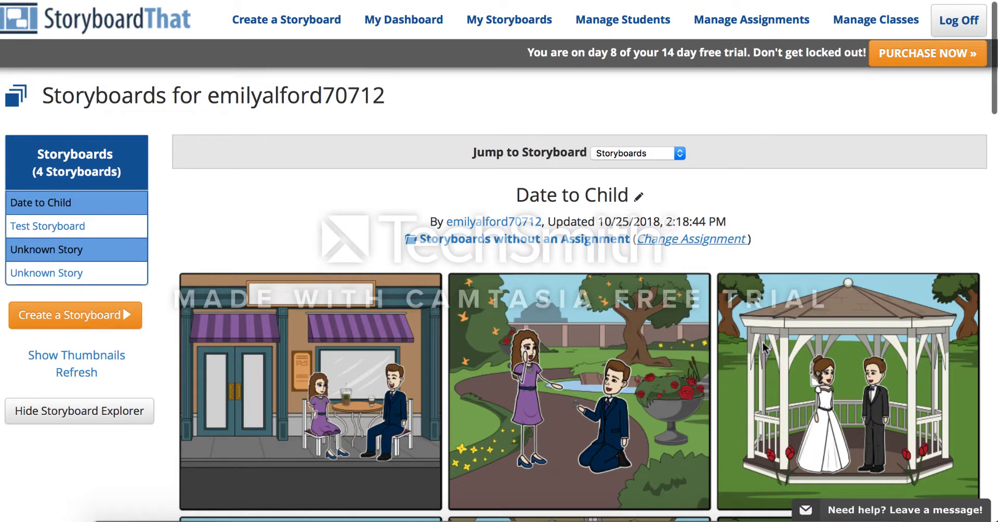
scroll(763, 347, "down", 3)
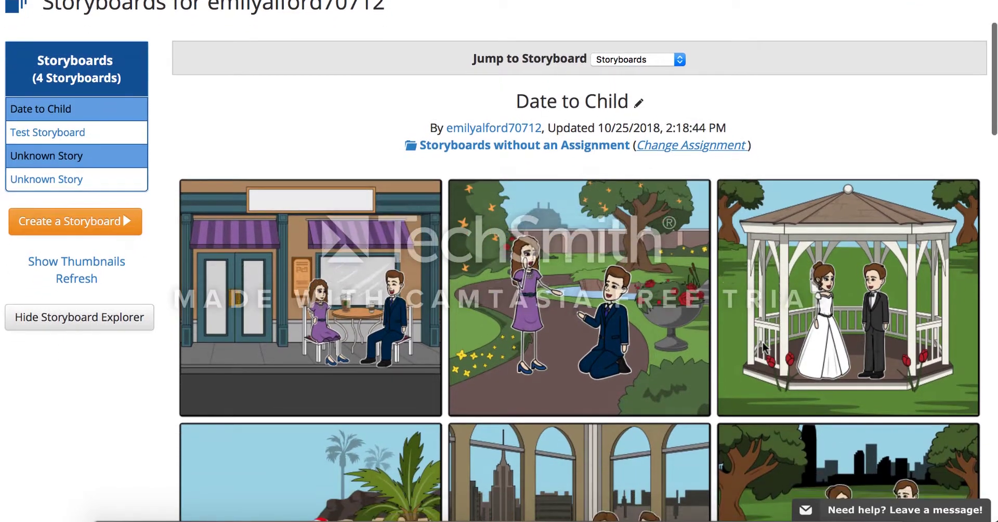
scroll(763, 344, "down", 6)
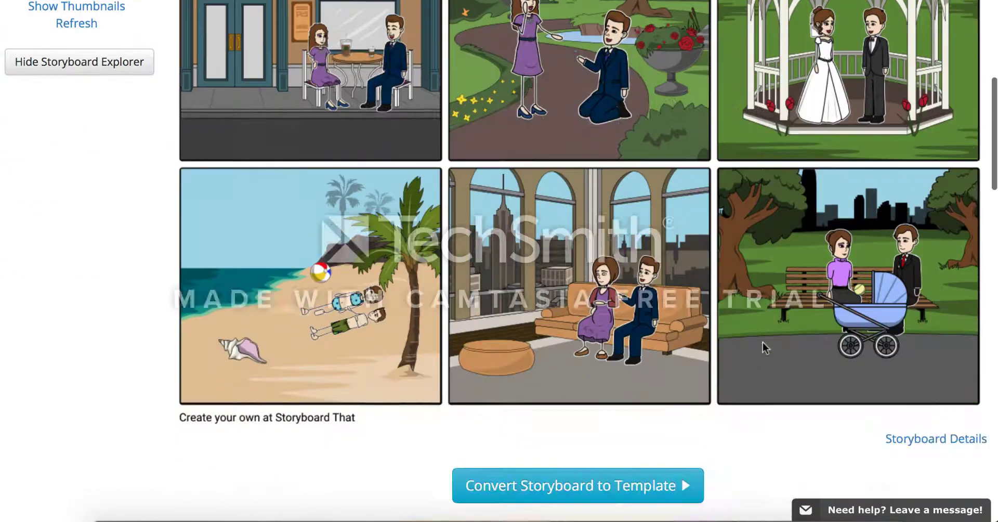
scroll(763, 343, "down", 4)
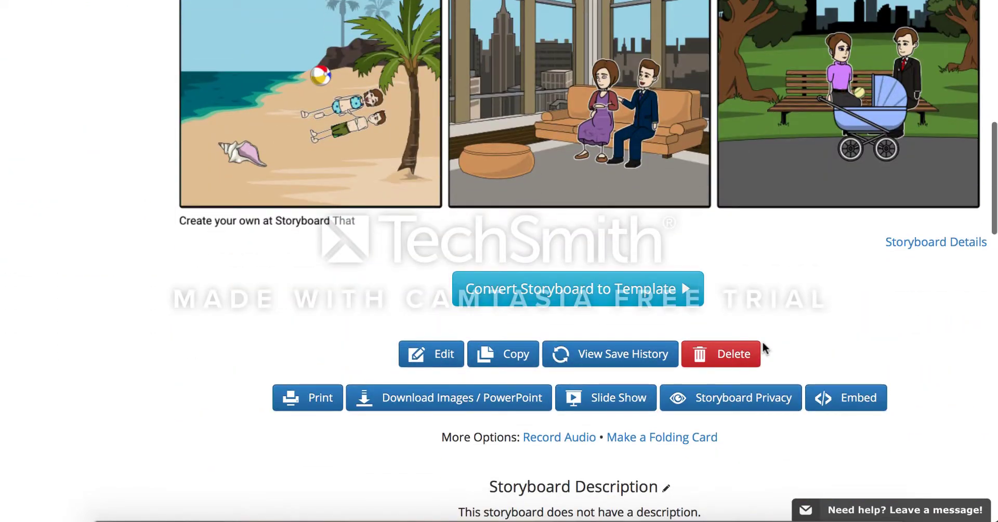